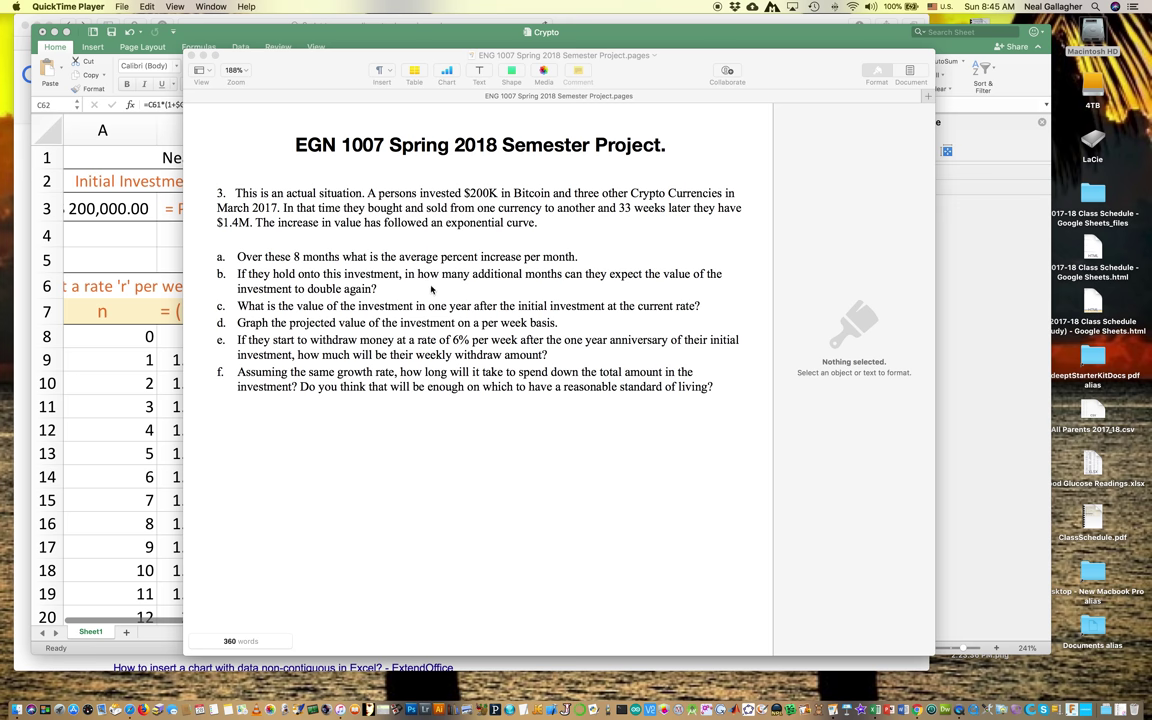
Put the Pages assignment away to reveal the Crypto spreadsheet
left_click(203, 56)
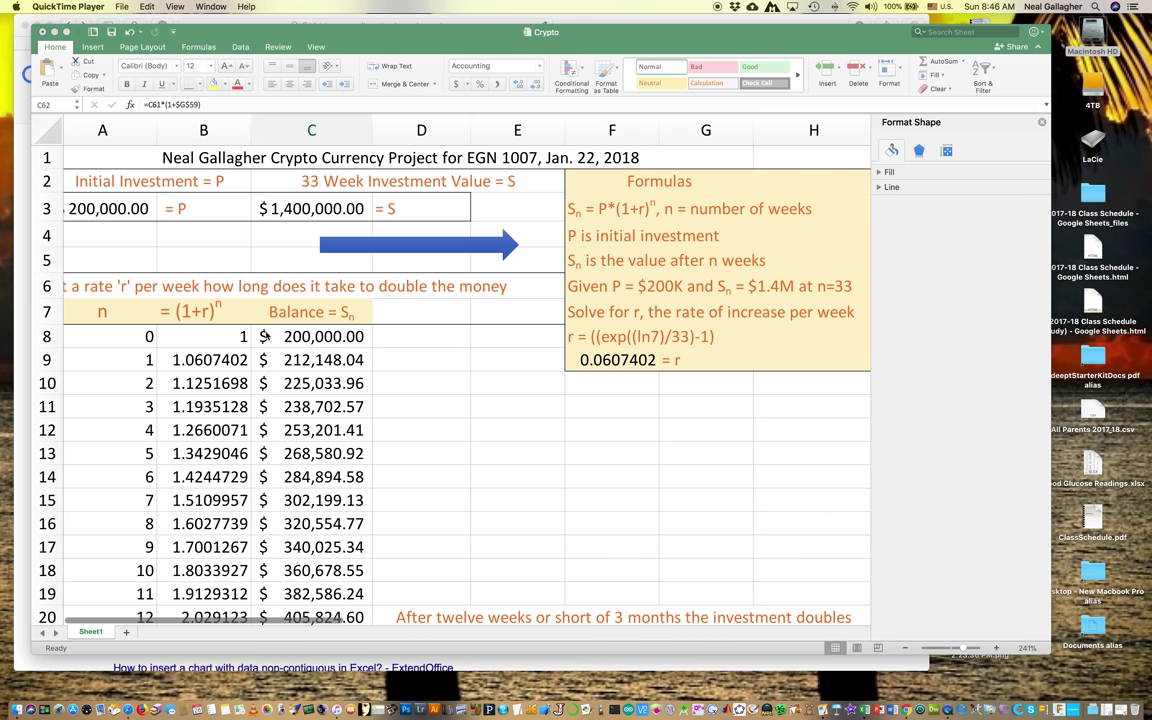
Activate the Crypto workbook and check the $200,000.00 investment in A3 and $1,400,000.00 in C3
scroll(258, 336, "left", 1)
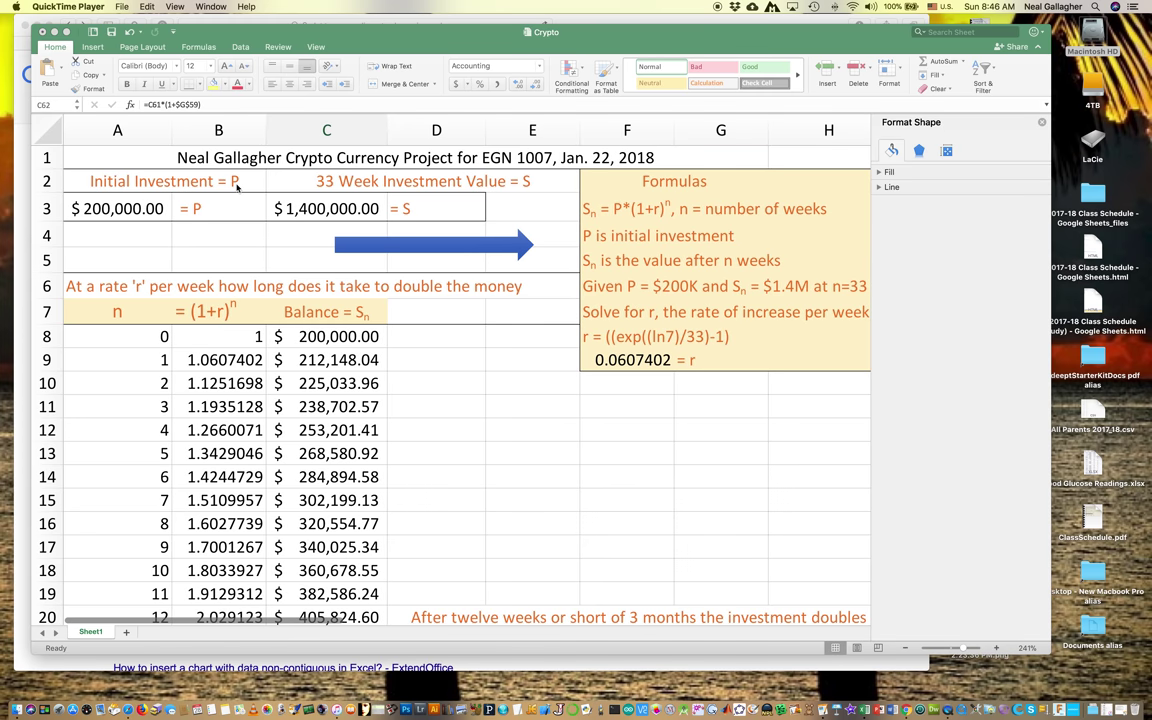
left_click(117, 213)
left_click(117, 213)
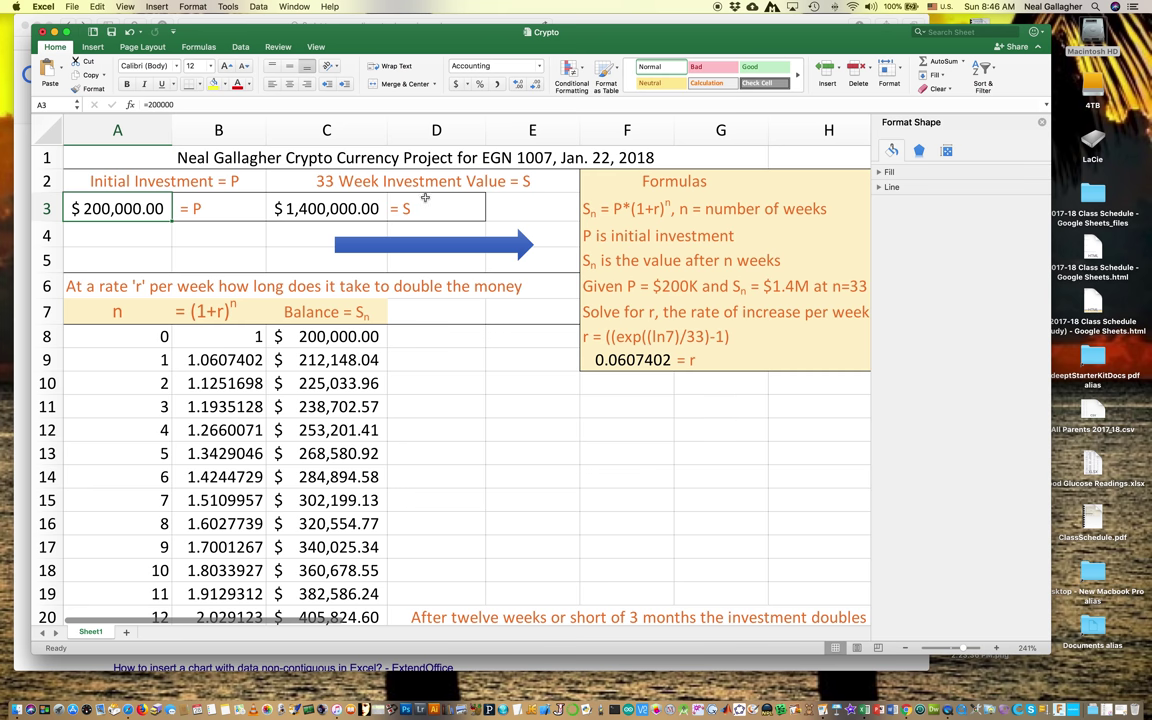
left_click(318, 212)
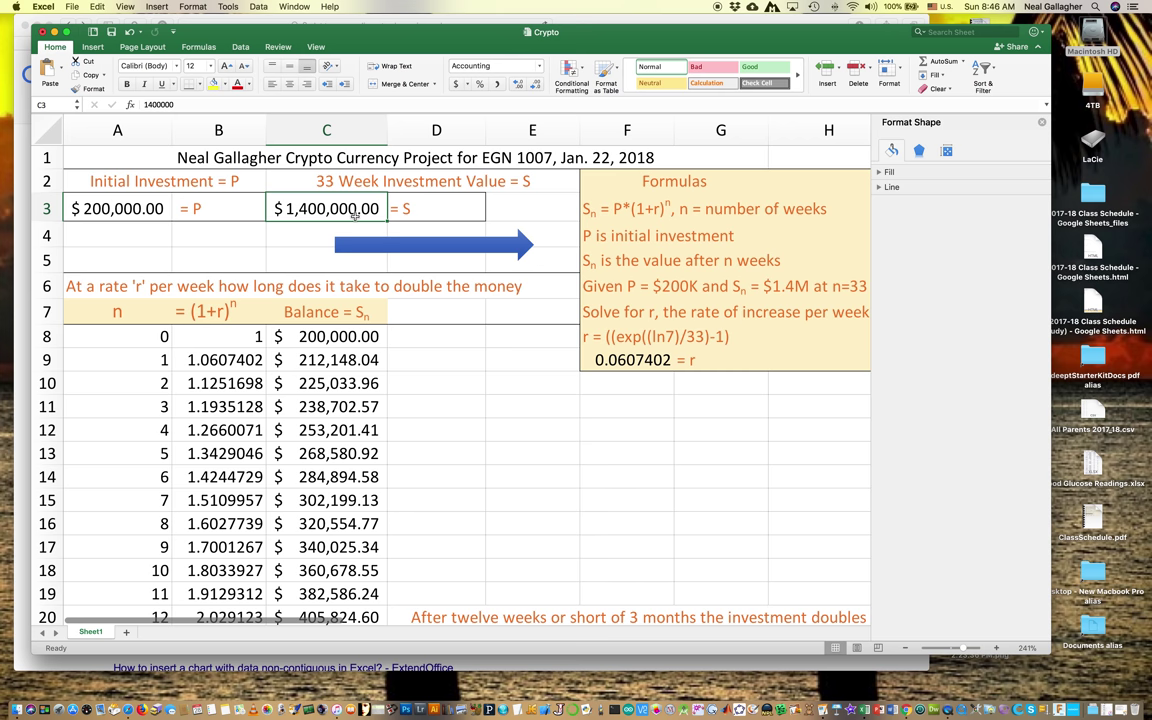
scroll(357, 216, "right", 2)
scroll(318, 195, "right", 1)
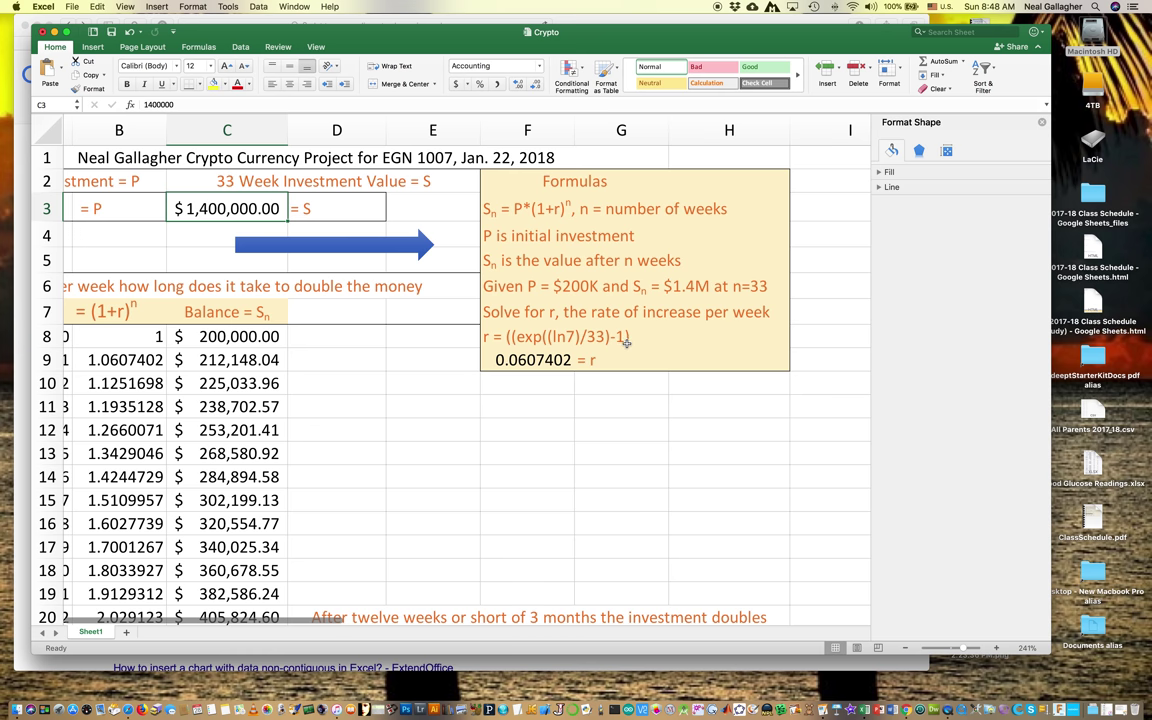
left_click(514, 364)
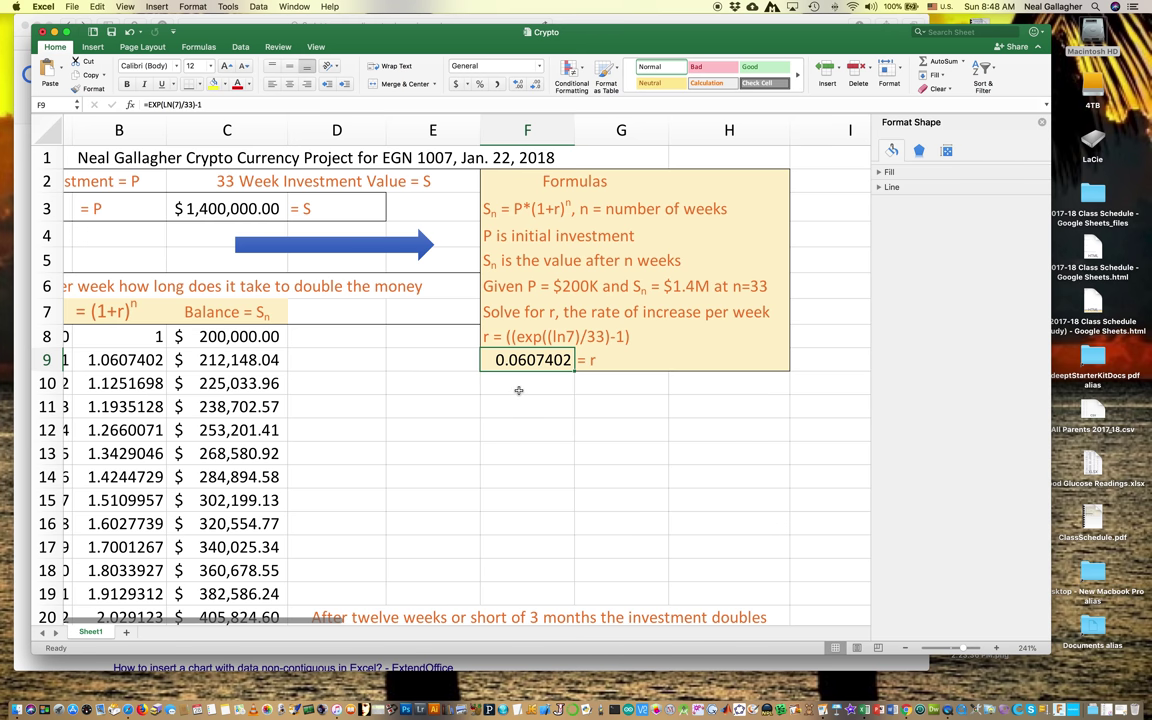
scroll(517, 389, "left", 5)
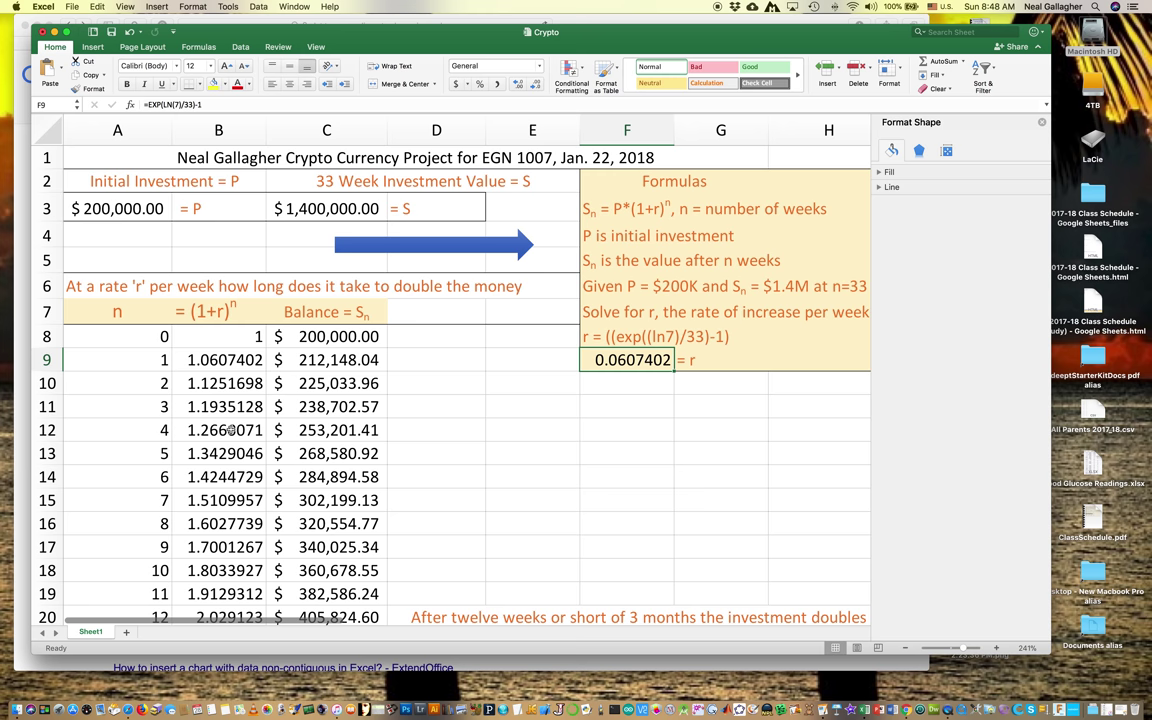
left_click(139, 338)
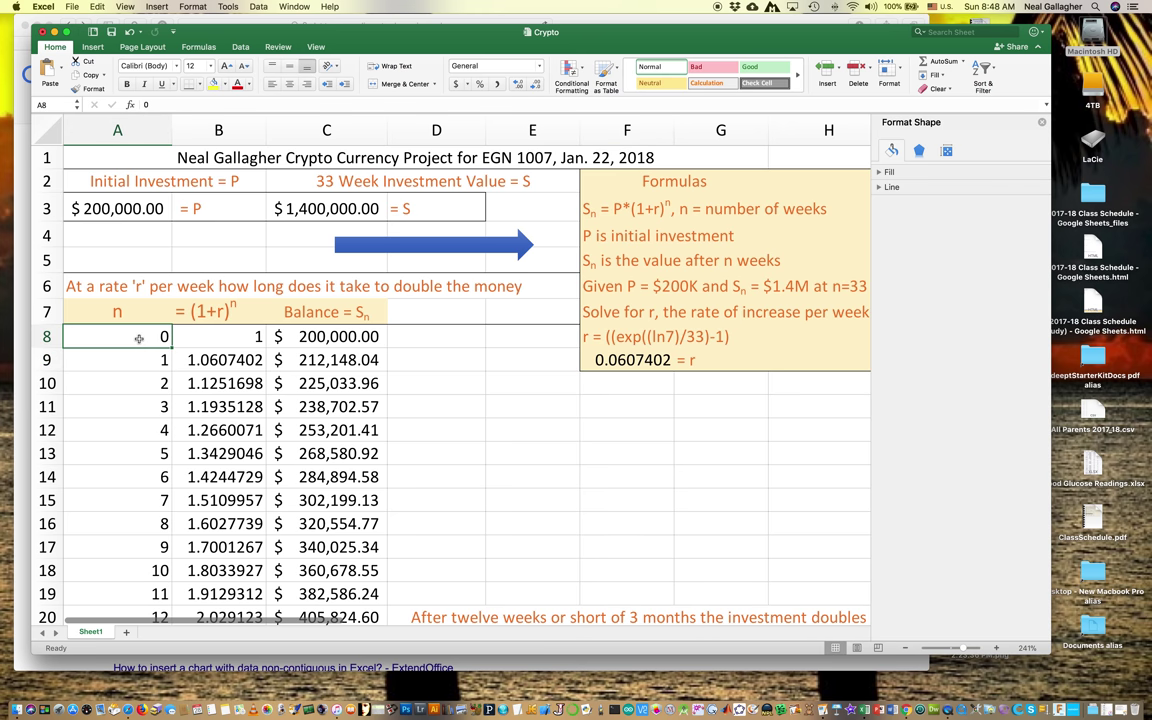
left_click(240, 339)
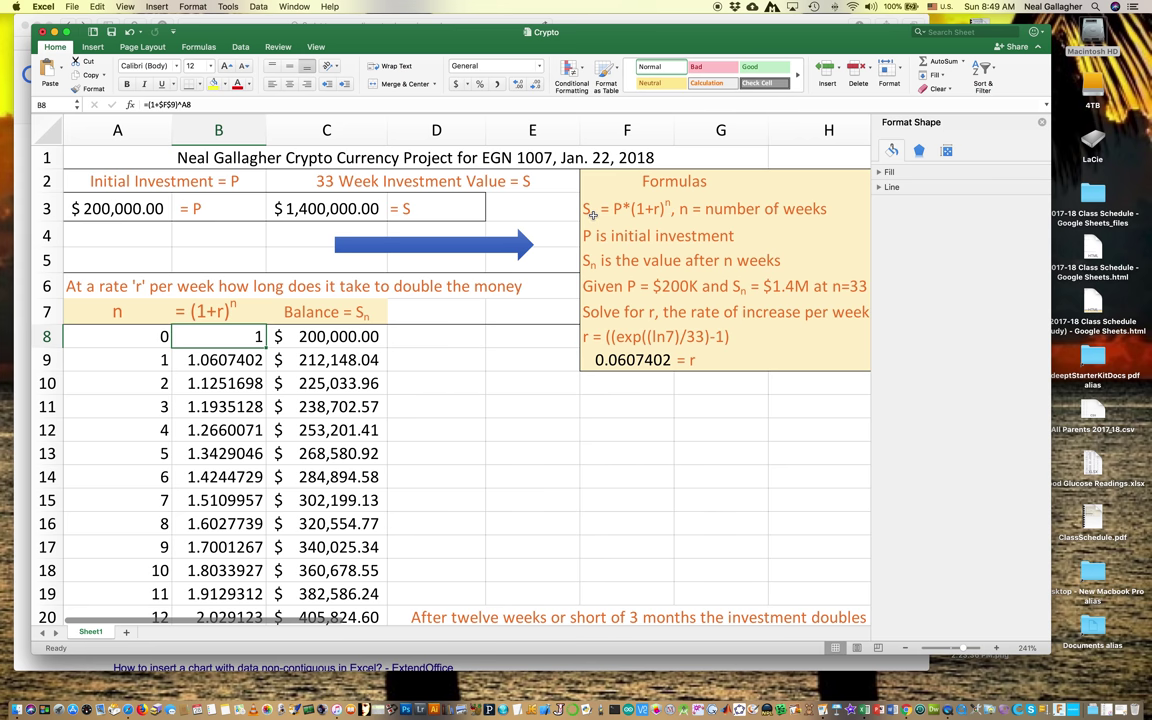
left_click(337, 340)
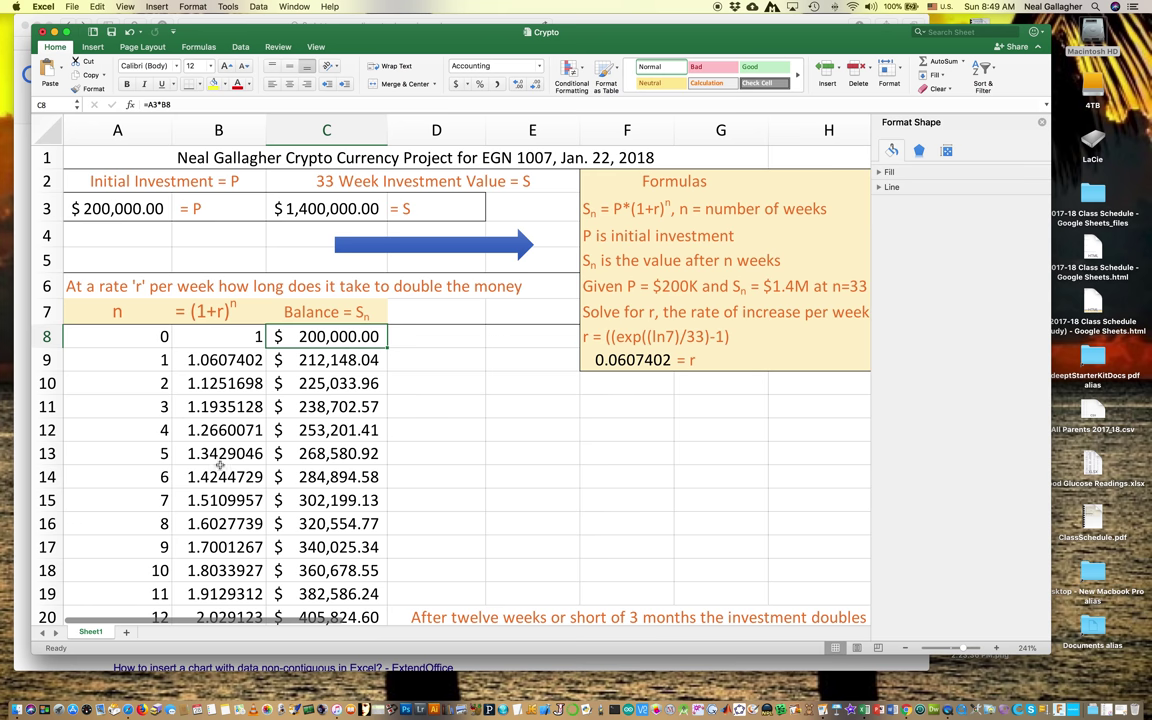
left_click(241, 360)
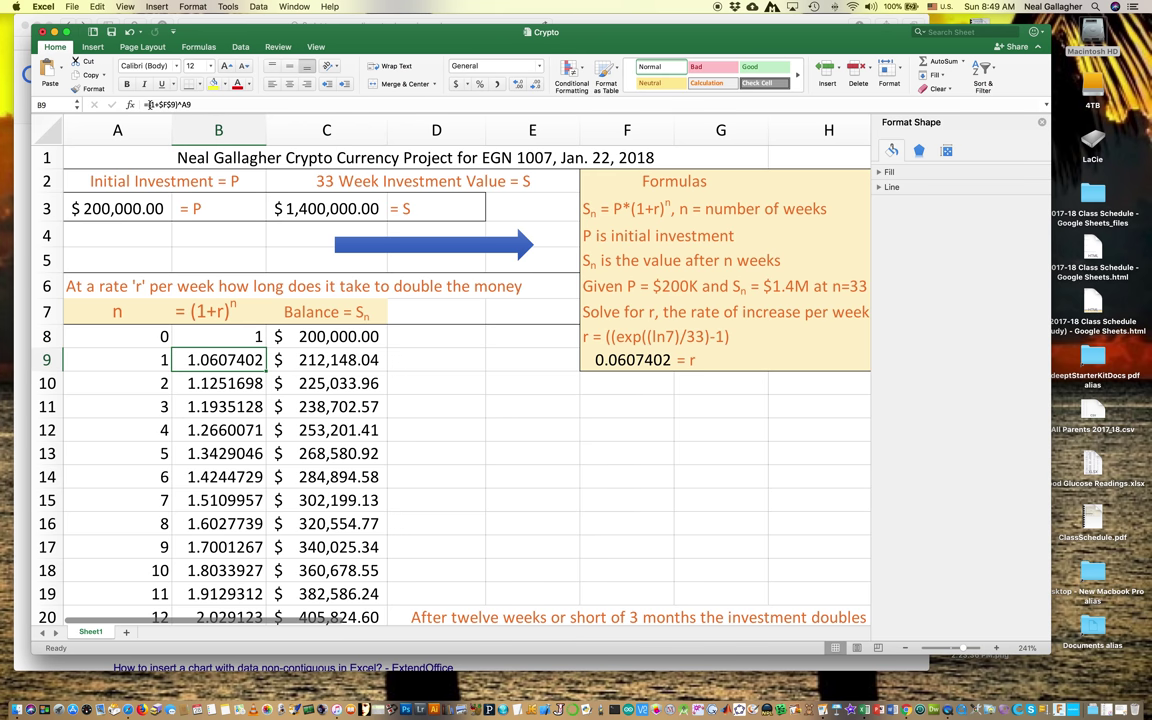
left_click(160, 383)
left_click(218, 383)
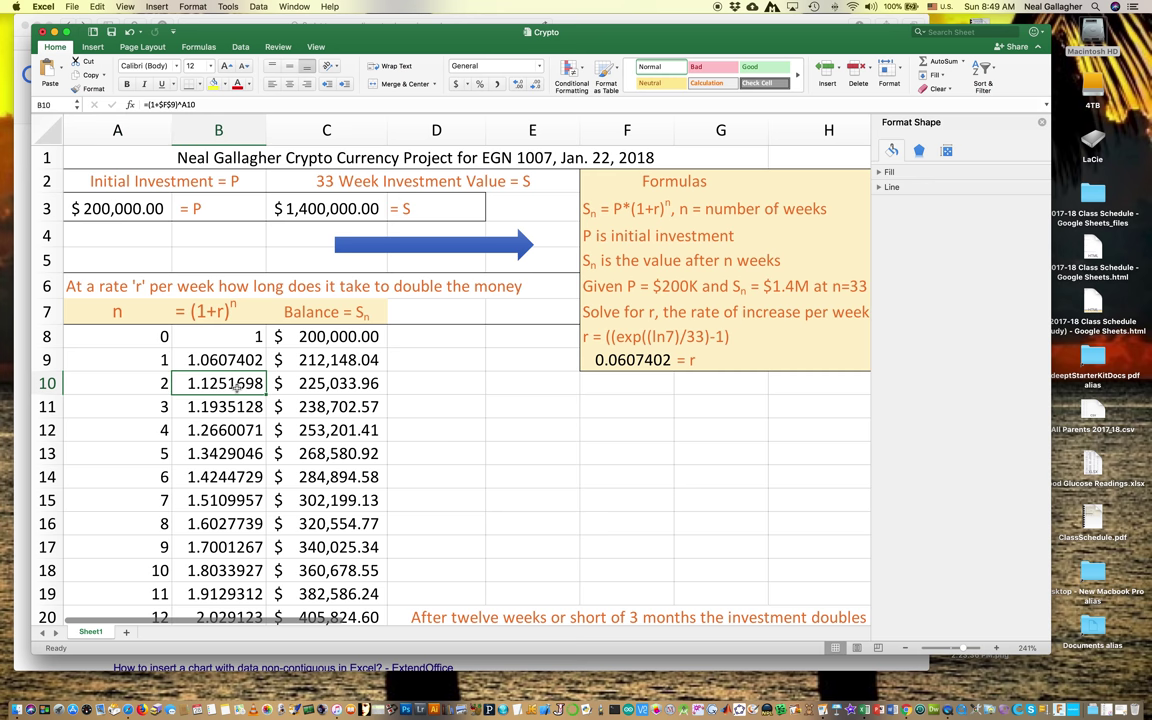
left_click(343, 410)
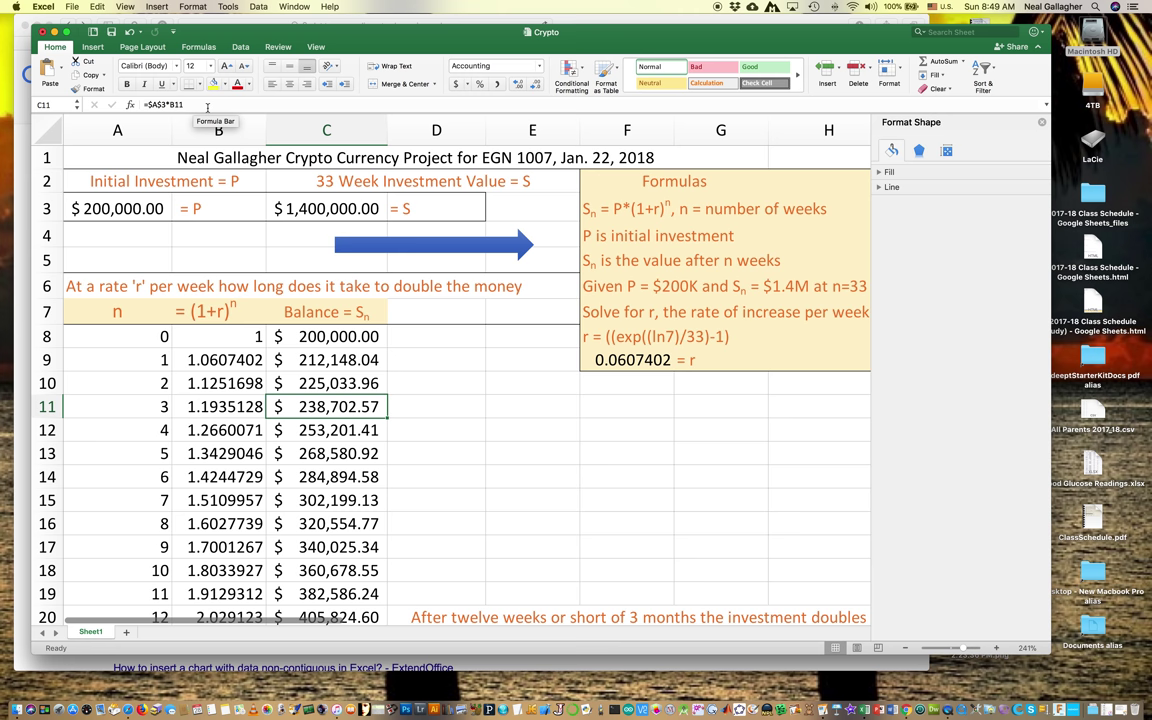
scroll(275, 540, "down", 5)
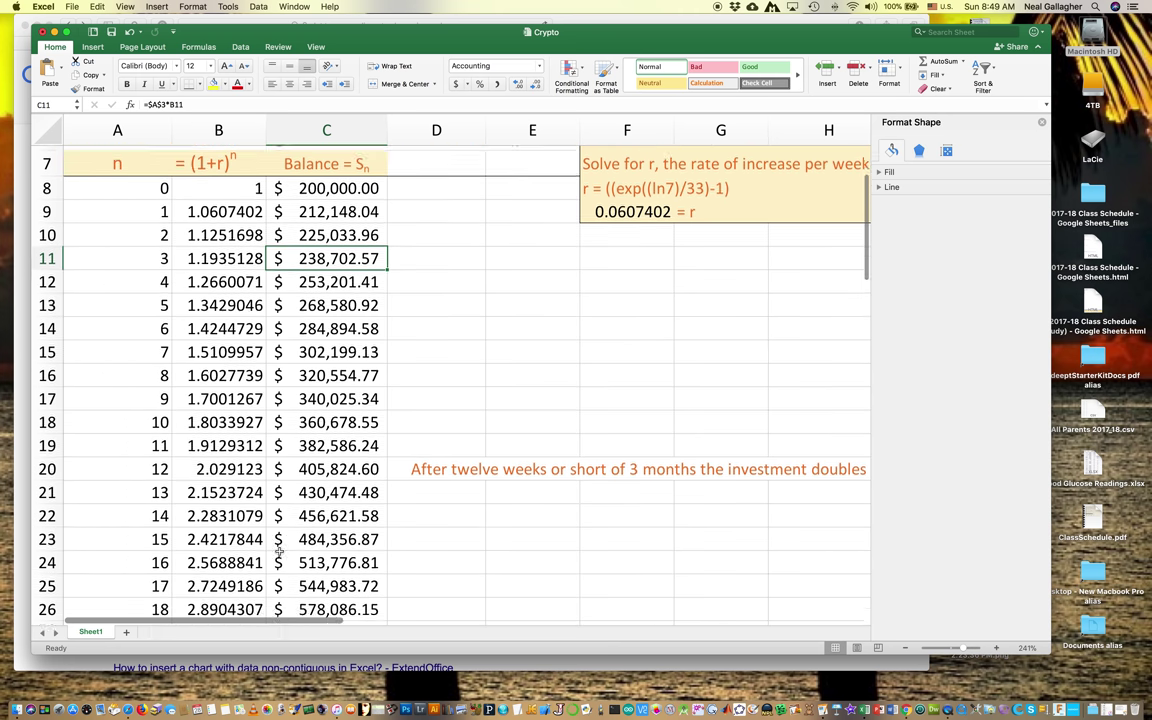
scroll(279, 548, "down", 10)
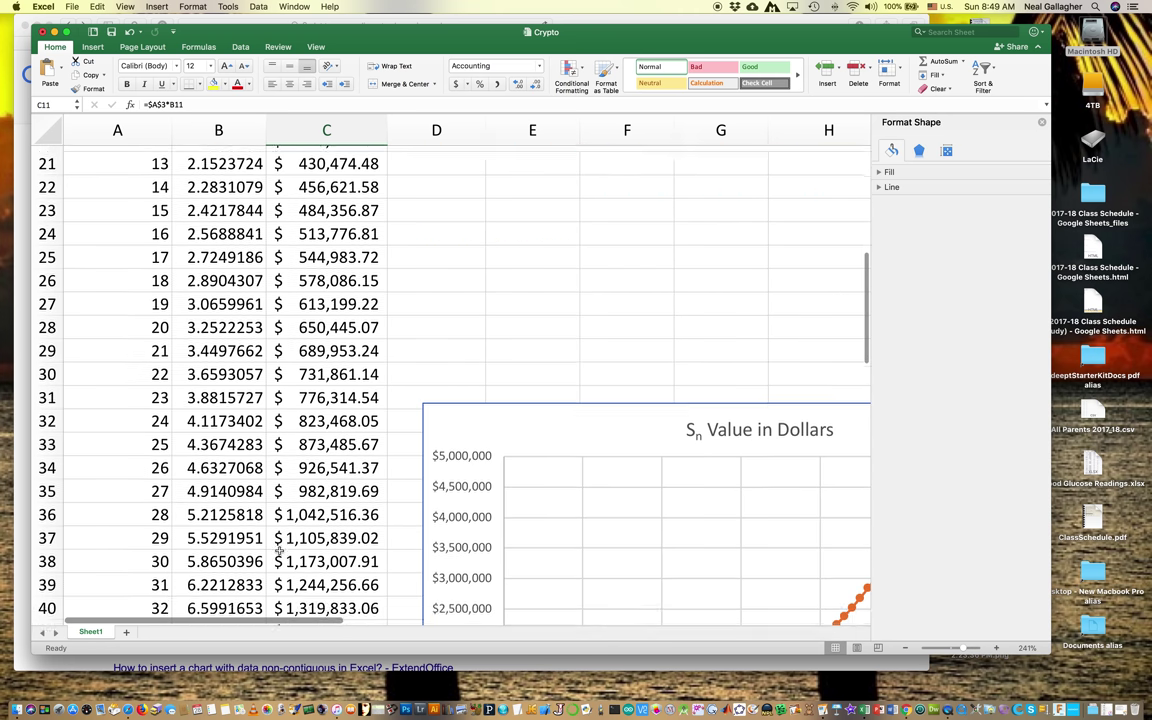
scroll(279, 548, "down", 3)
scroll(279, 548, "down", 3)
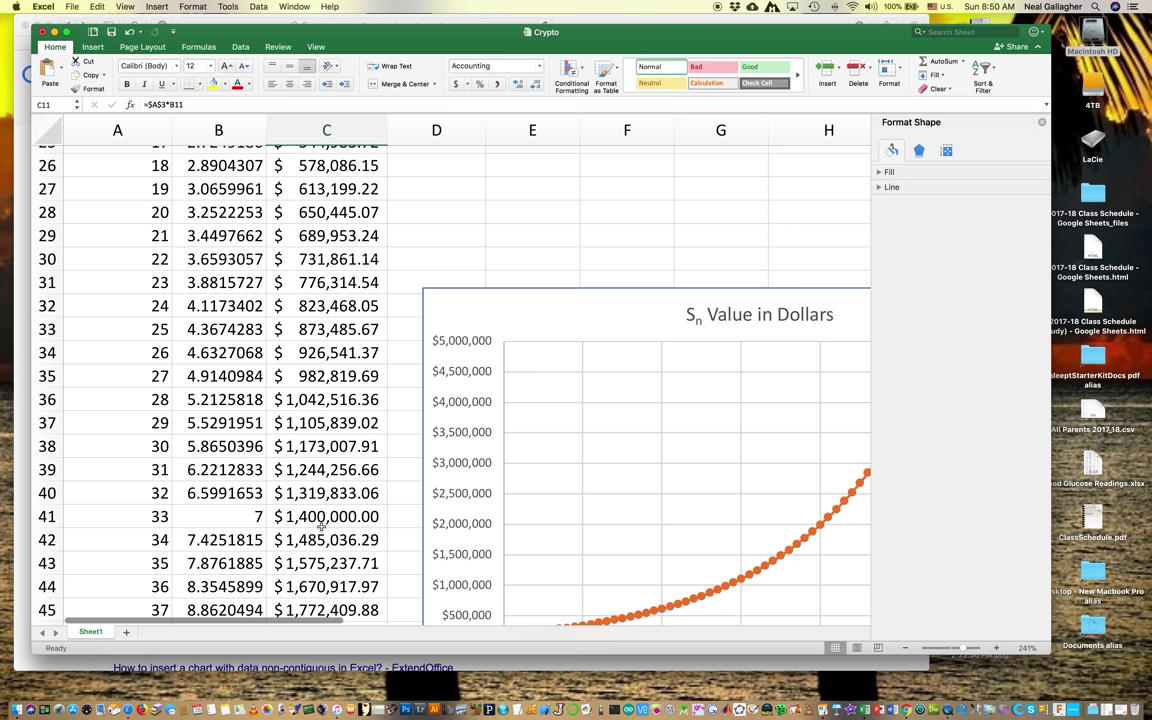
scroll(322, 527, "up", 3)
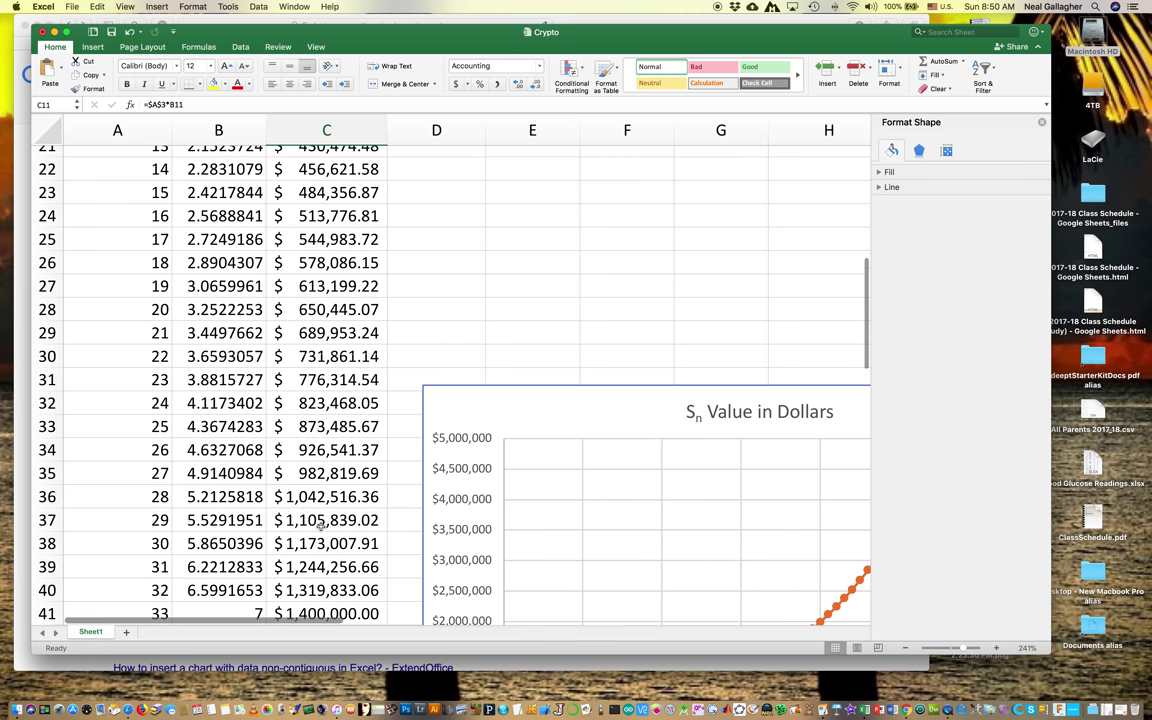
scroll(322, 527, "down", 5)
scroll(320, 527, "down", 10)
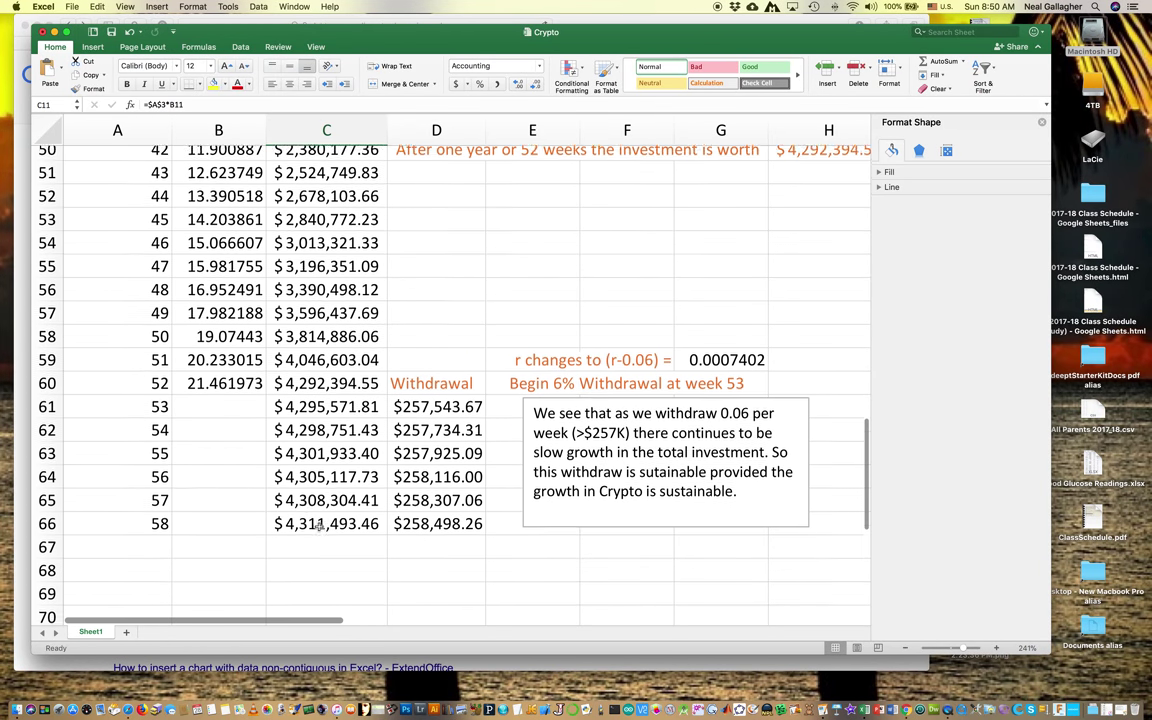
scroll(190, 400, "right", 1)
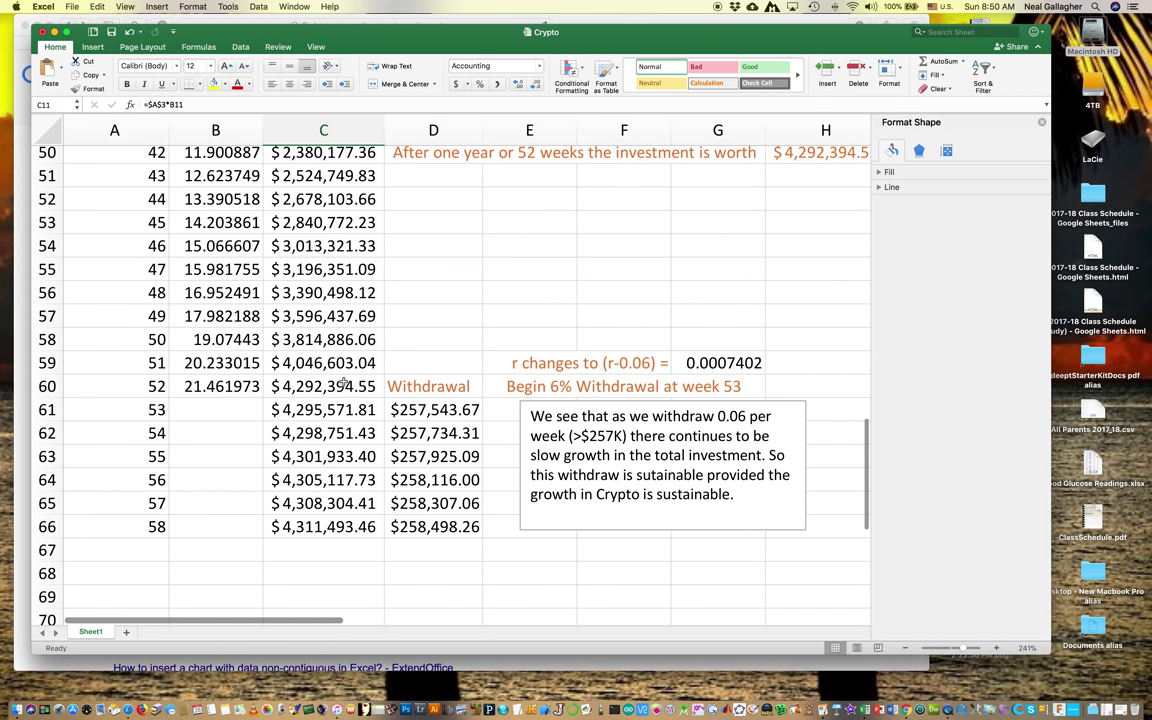
scroll(310, 344, "up", 1)
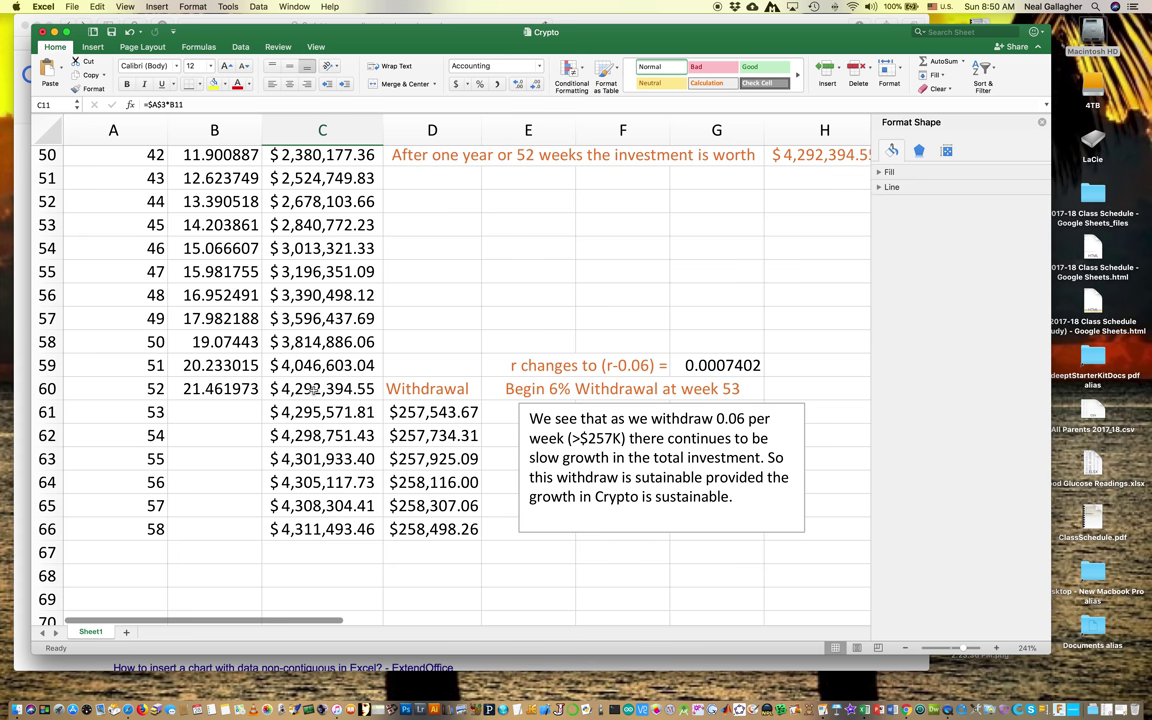
scroll(305, 391, "up", 10)
scroll(312, 393, "down", 3)
scroll(312, 393, "right", 1)
scroll(312, 393, "right", 3)
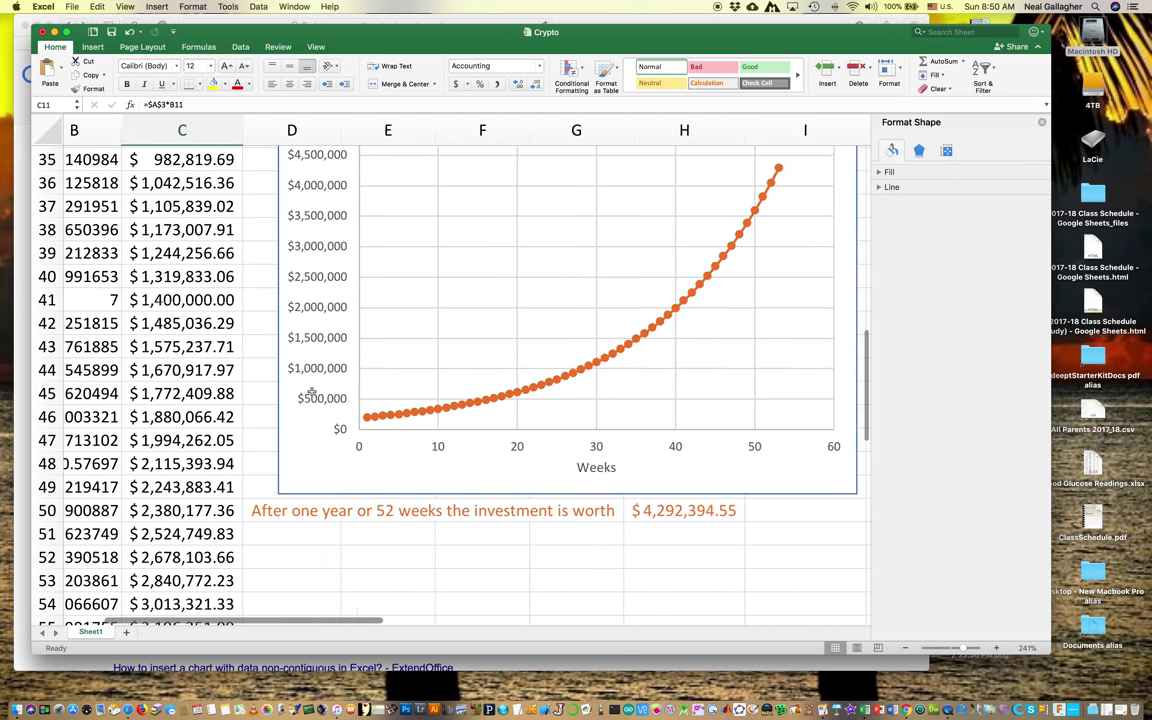
scroll(421, 400, "up", 3)
scroll(421, 400, "up", 3)
scroll(421, 400, "down", 2)
scroll(420, 400, "left", 3)
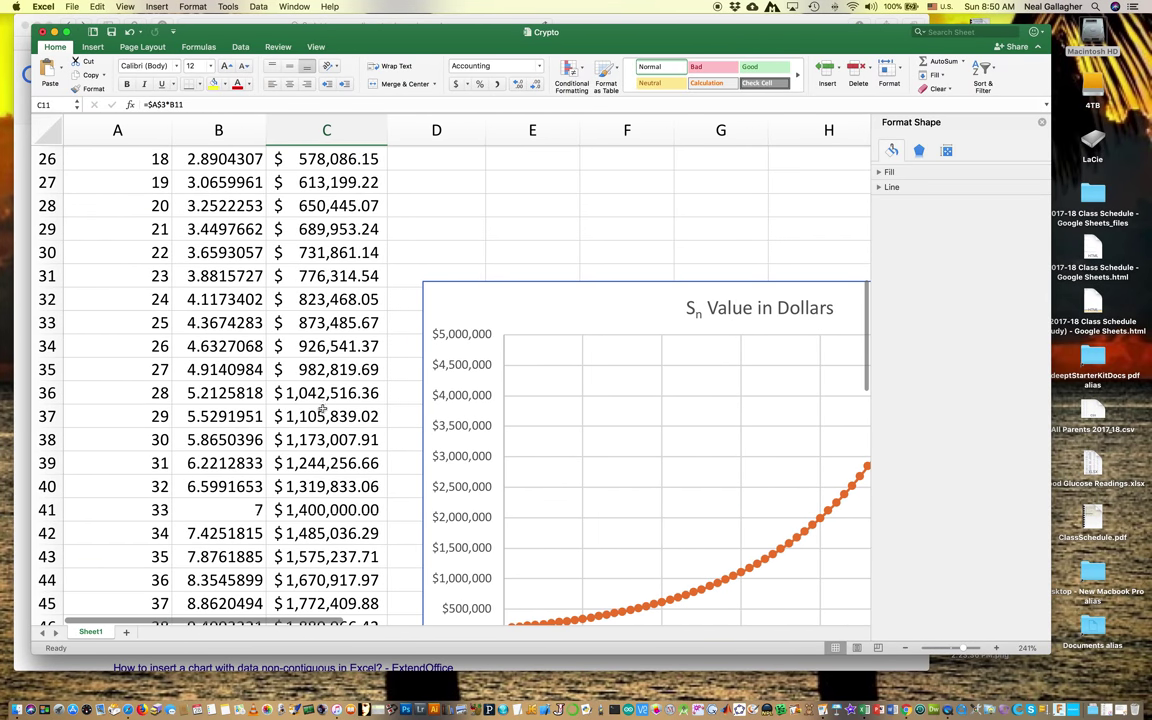
scroll(330, 360, "up", 8)
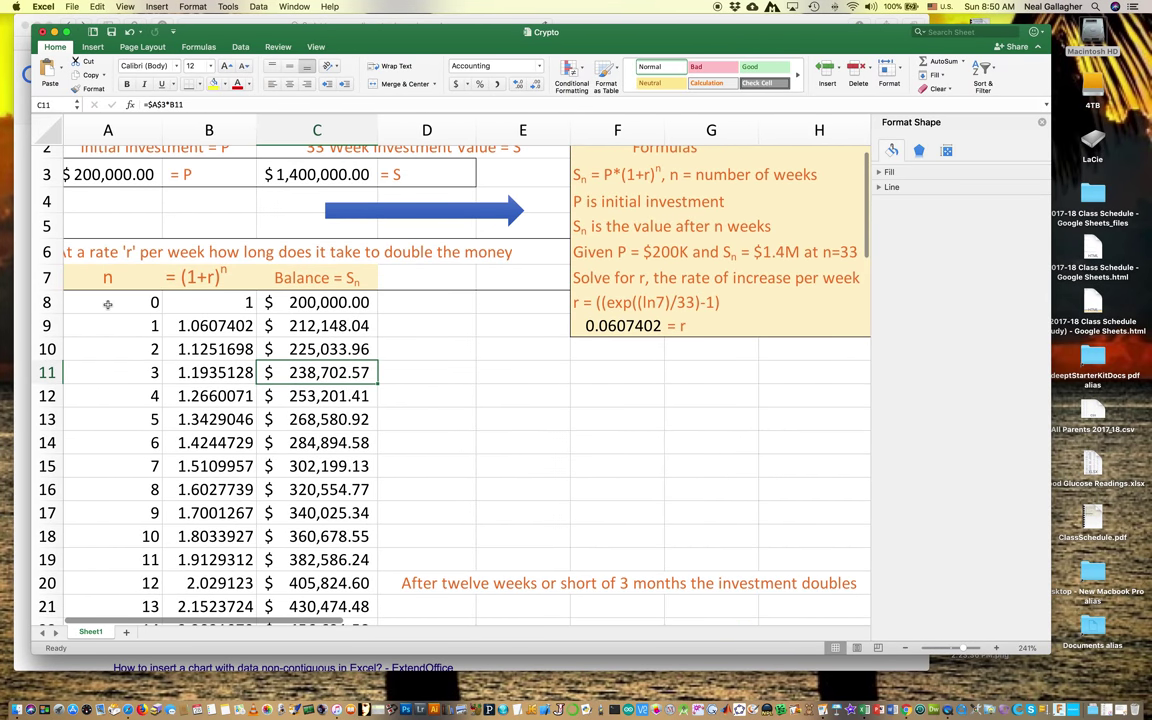
left_click(105, 302)
left_click(294, 294)
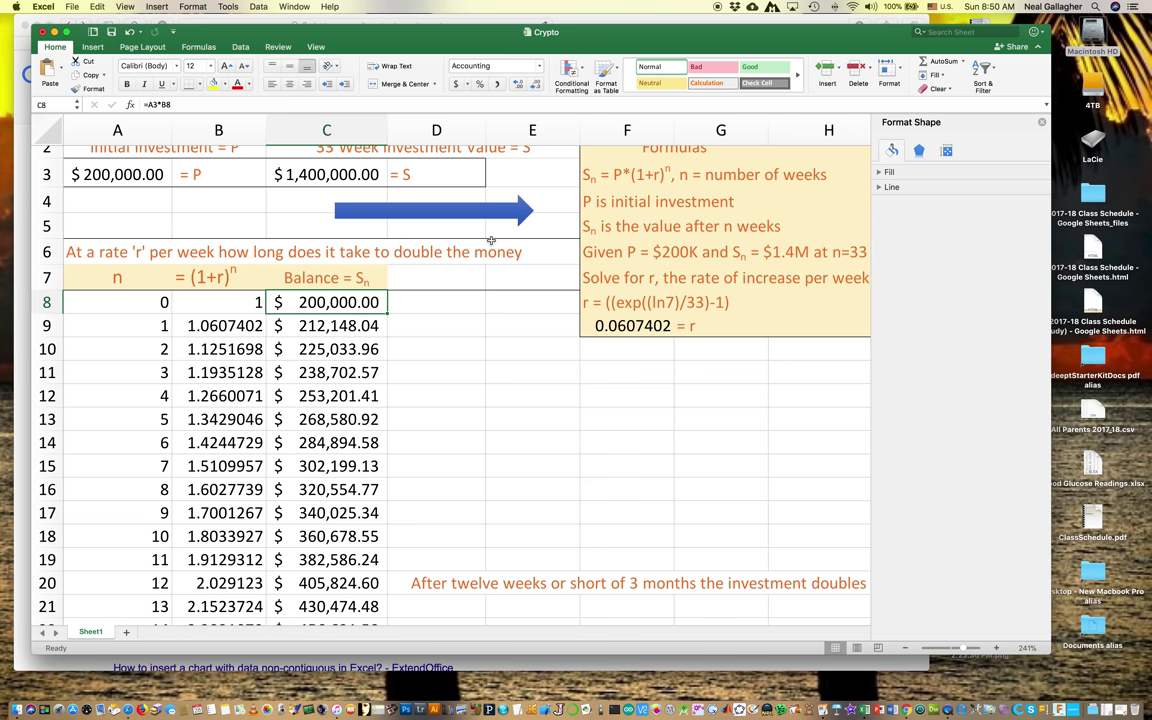
left_click(92, 48)
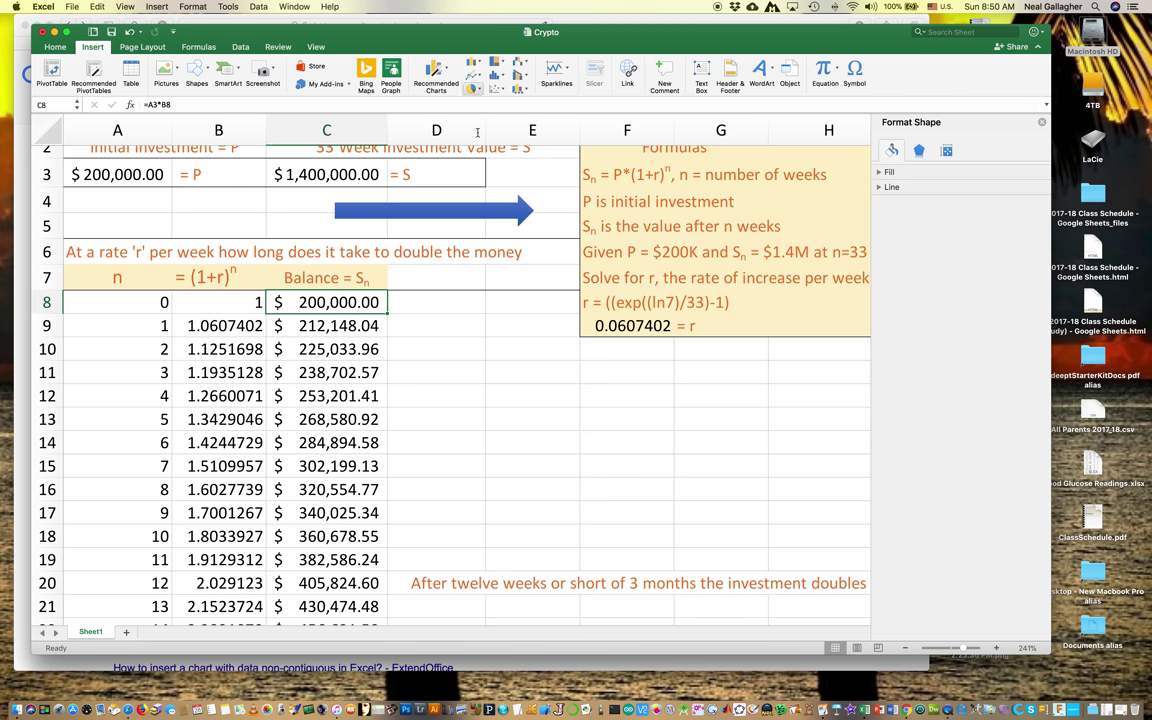
scroll(585, 366, "down", 5)
scroll(585, 366, "down", 5)
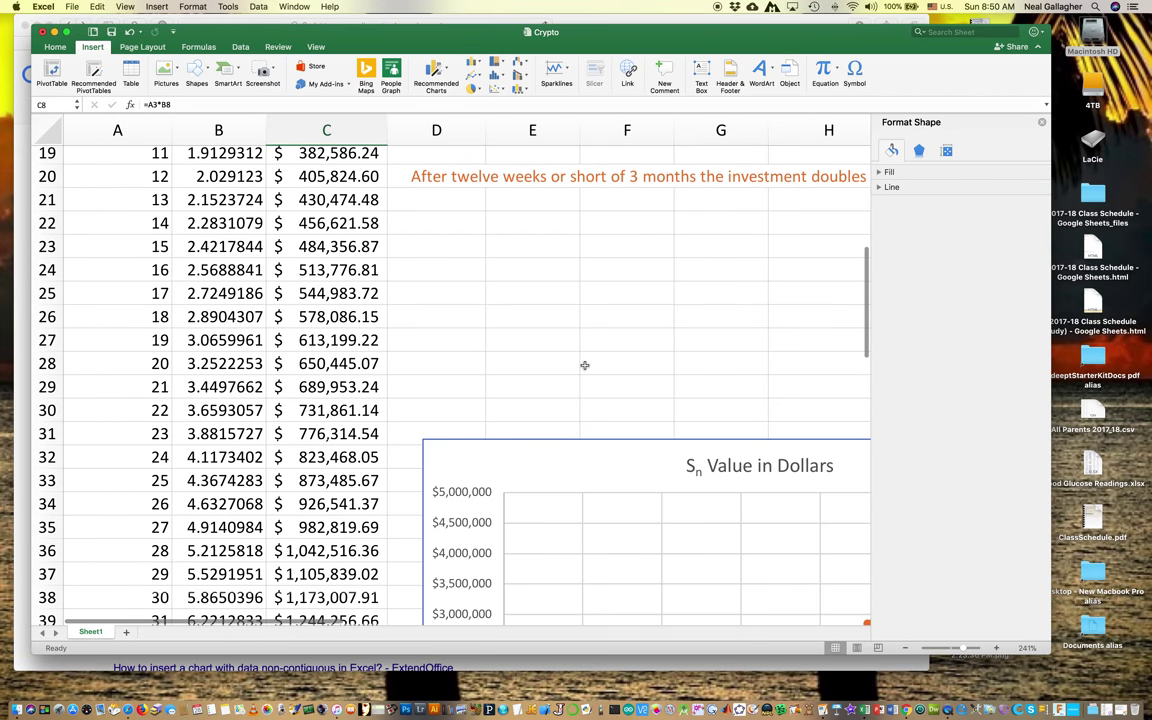
scroll(585, 366, "right", 2)
scroll(585, 366, "right", 2)
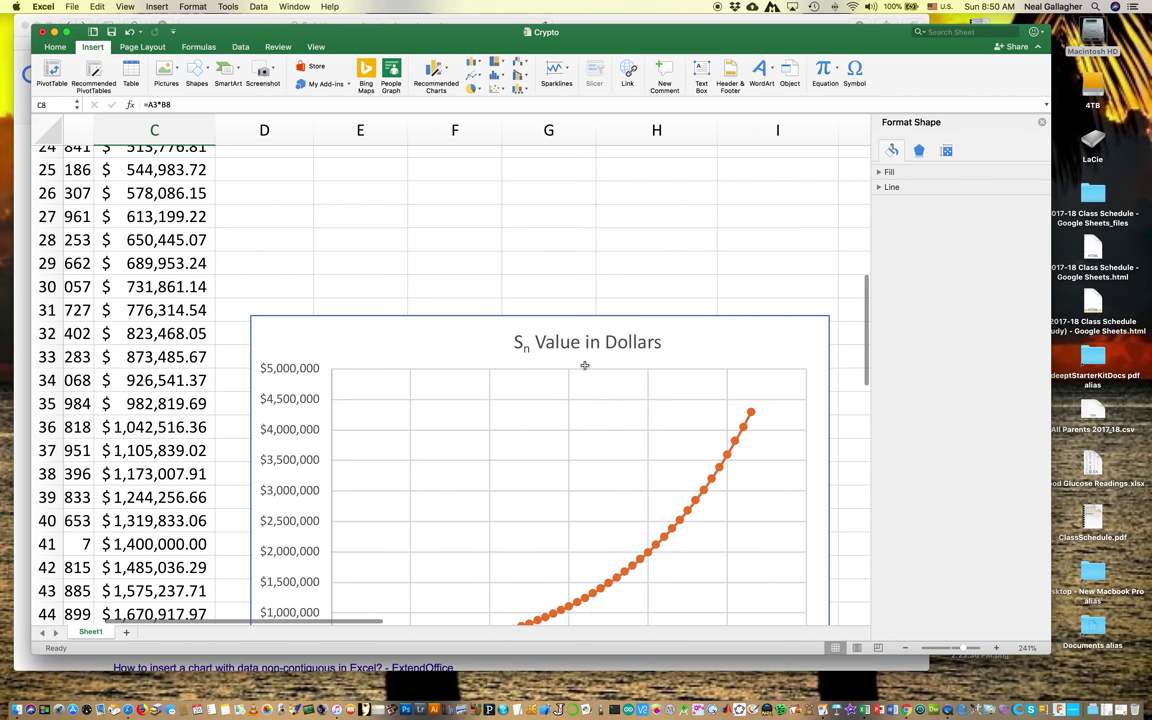
scroll(585, 366, "down", 2)
scroll(585, 366, "left", 1)
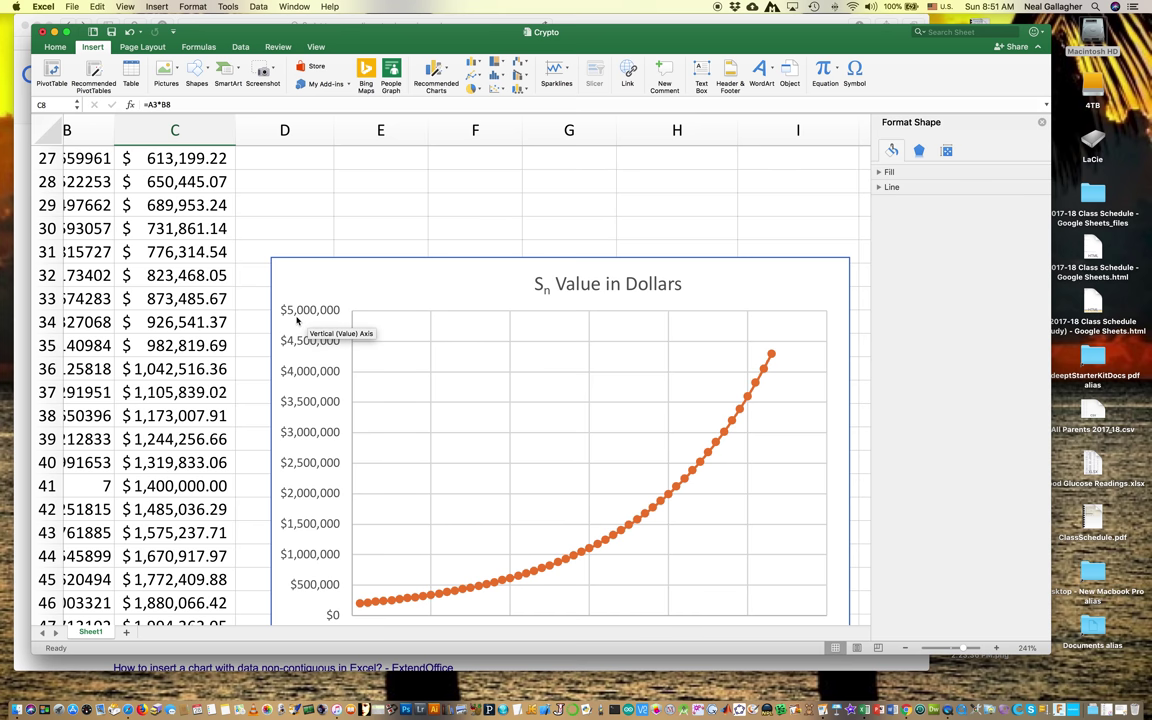
scroll(297, 320, "down", 1)
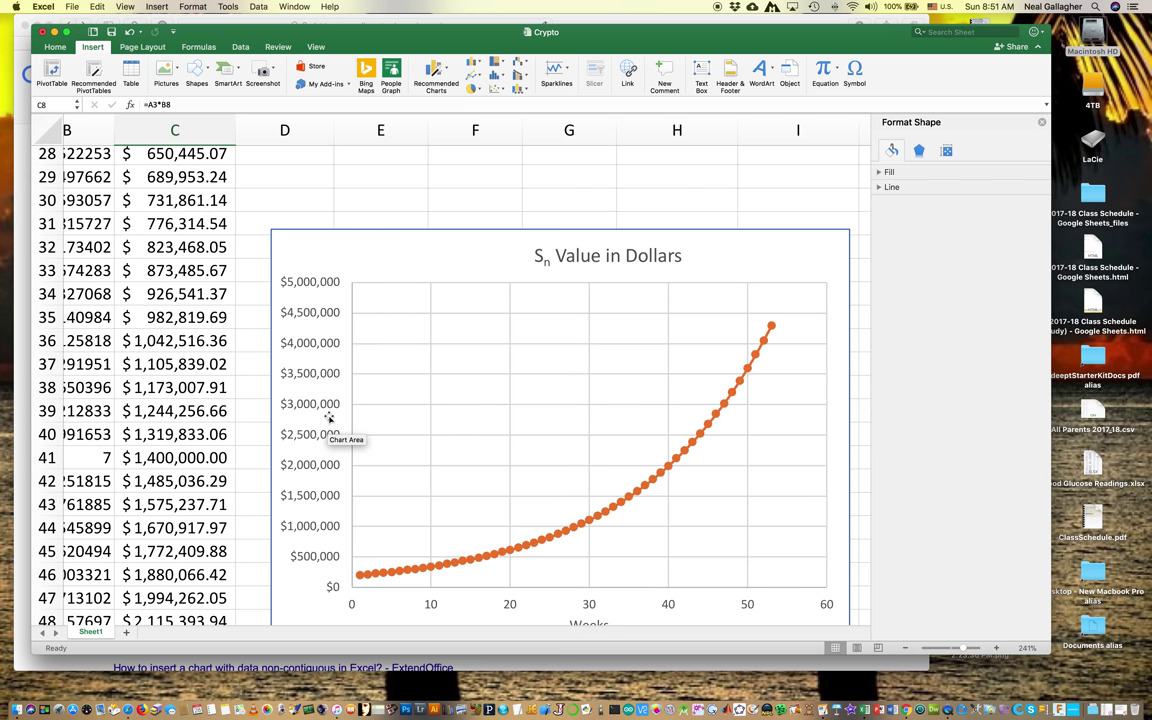
scroll(321, 313, "right", 1)
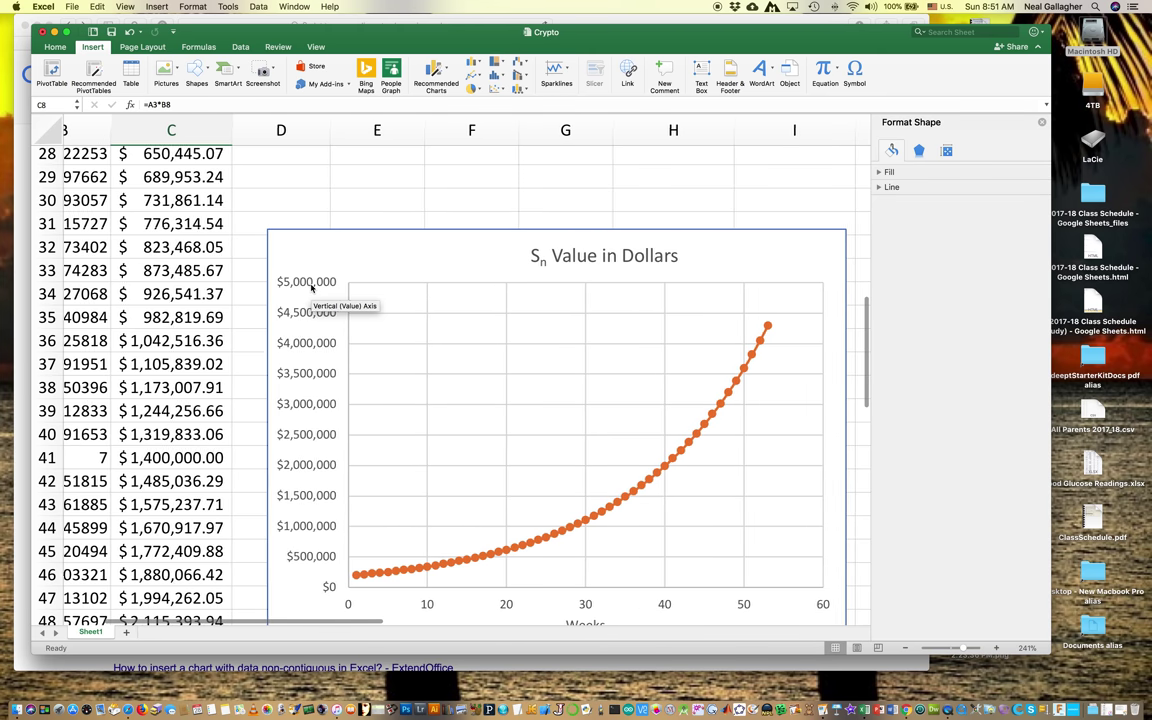
scroll(313, 285, "right", 1)
left_click(313, 284)
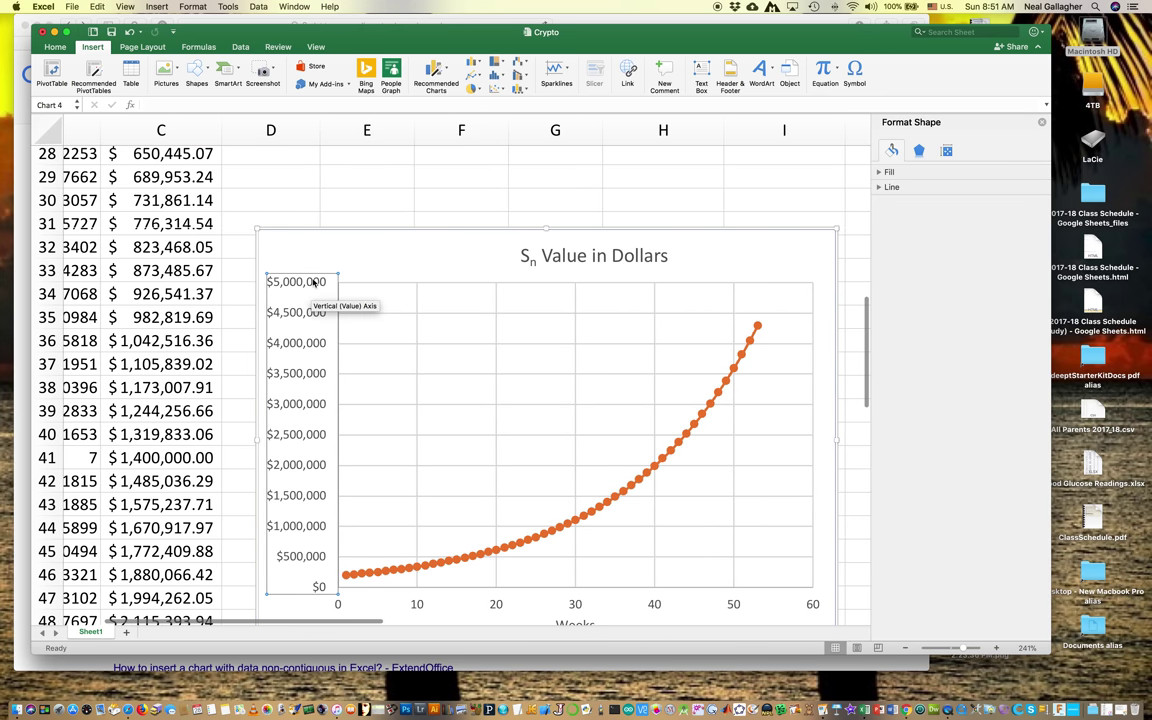
Select the growth chart's whole chart area instead of its value axis, then pick cell B31
right_click(313, 284)
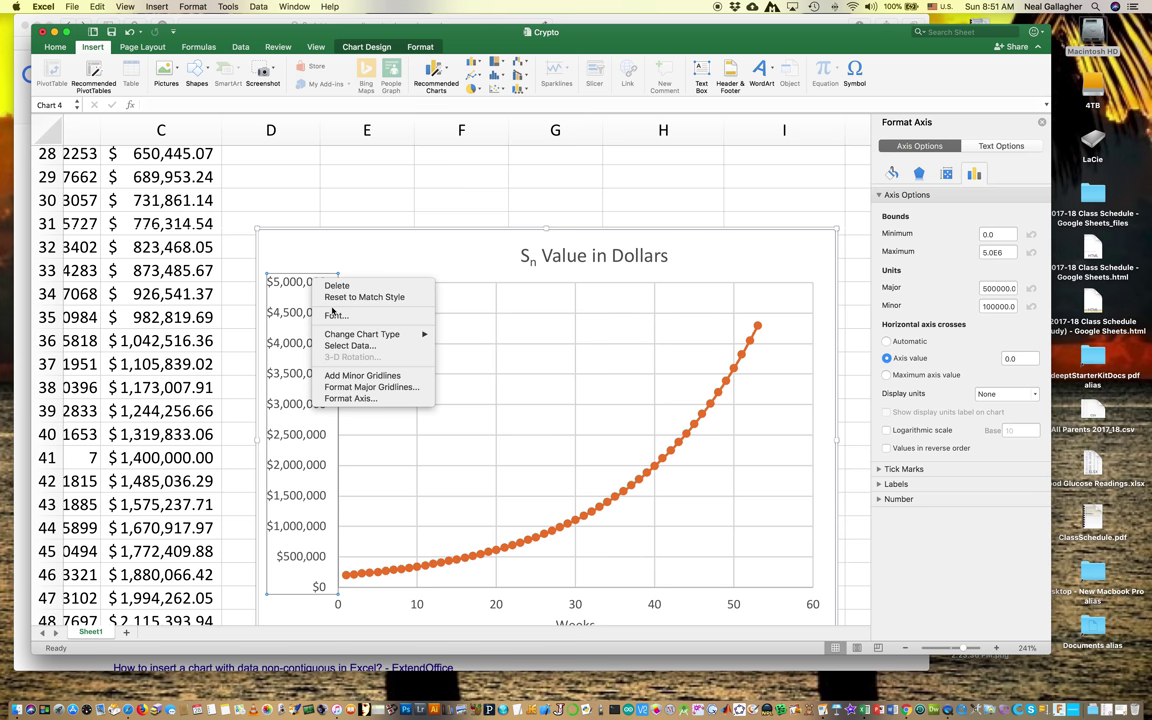
left_click(379, 259)
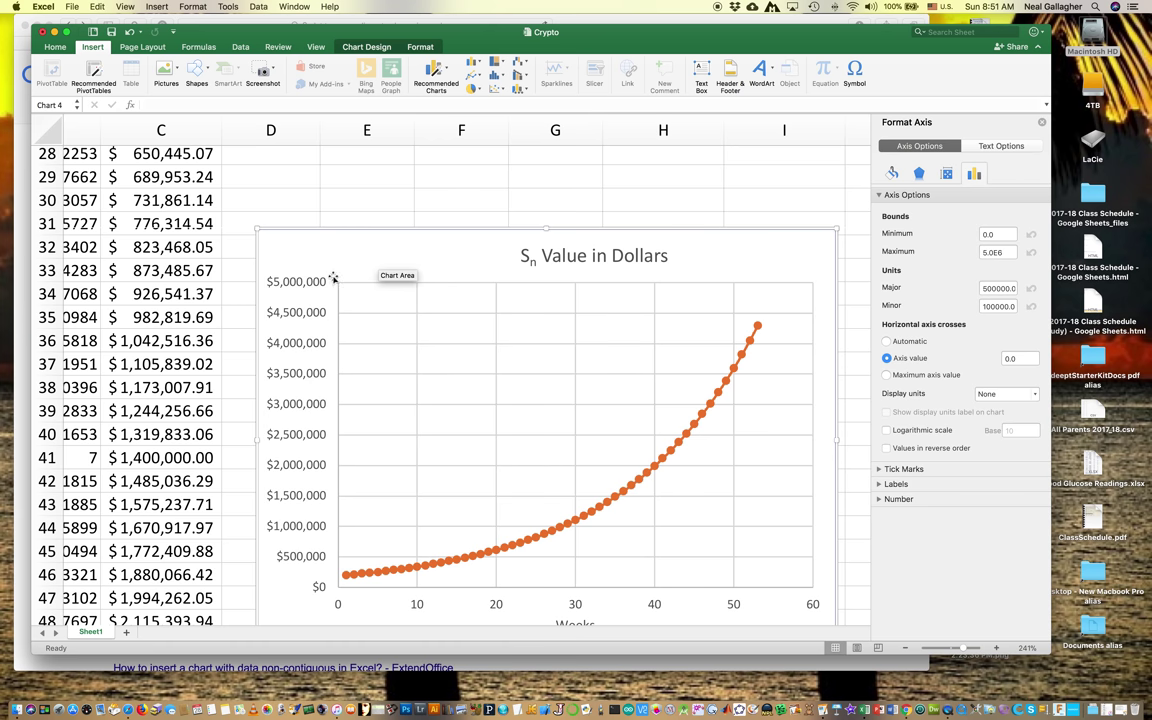
left_click(380, 262)
scroll(313, 287, "up", 2)
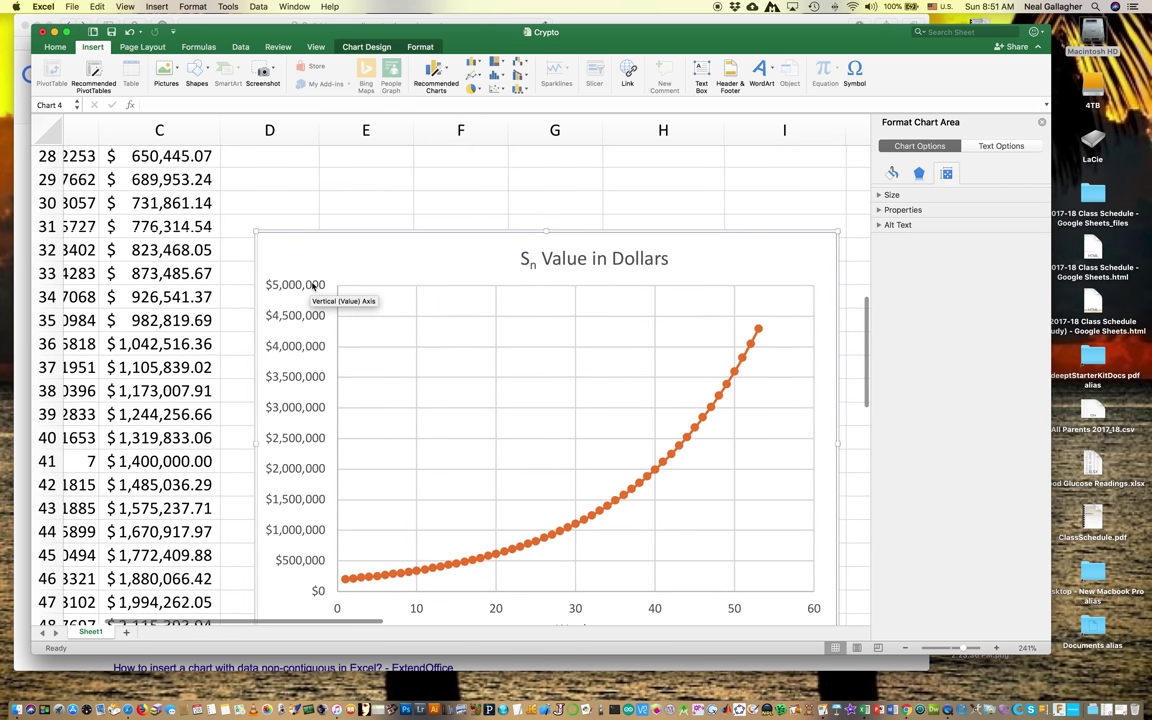
scroll(391, 272, "down", 1)
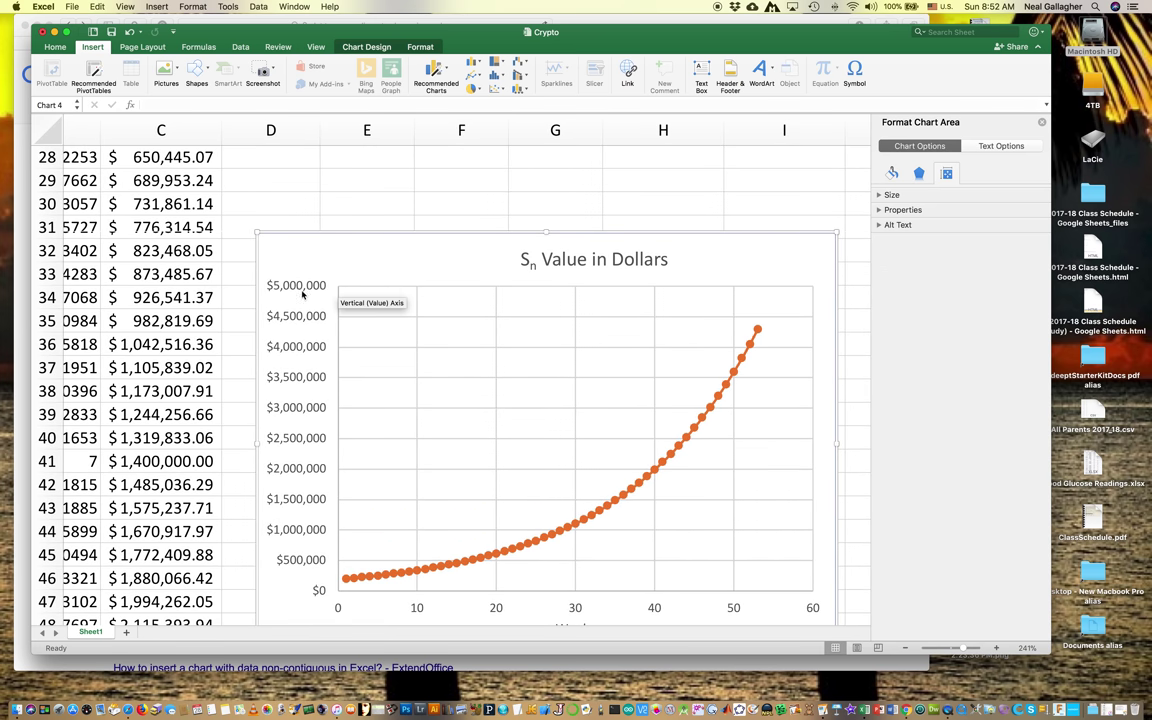
scroll(303, 419, "left", 2)
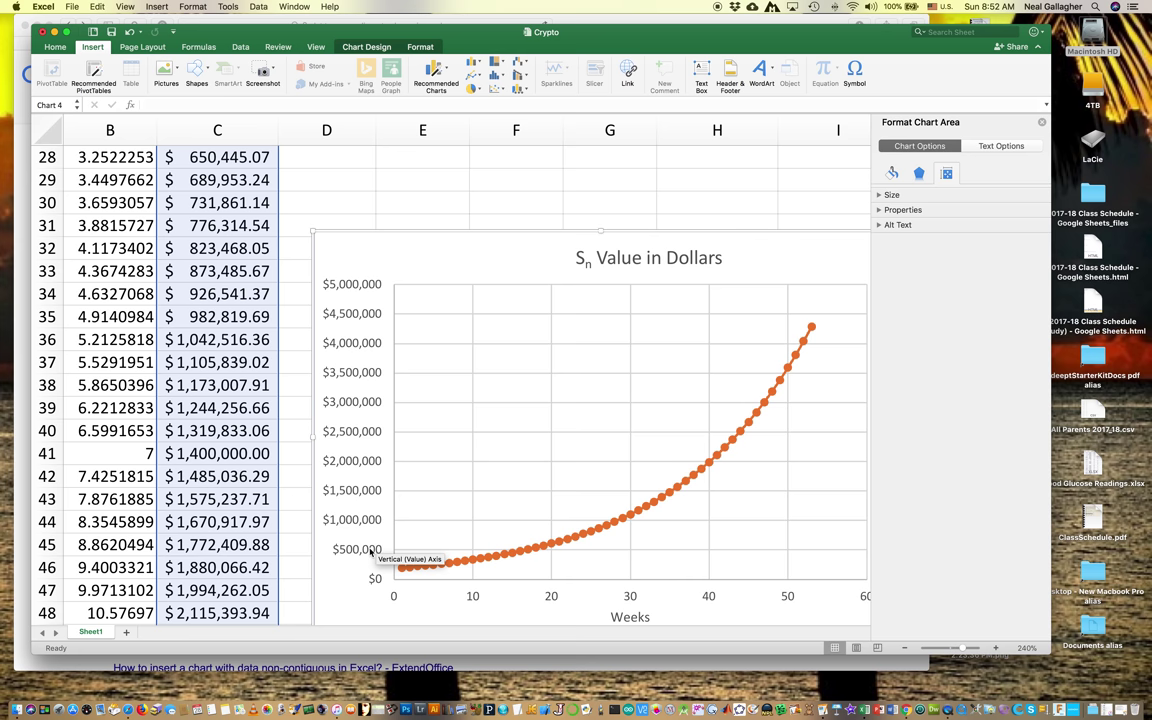
left_click(147, 227)
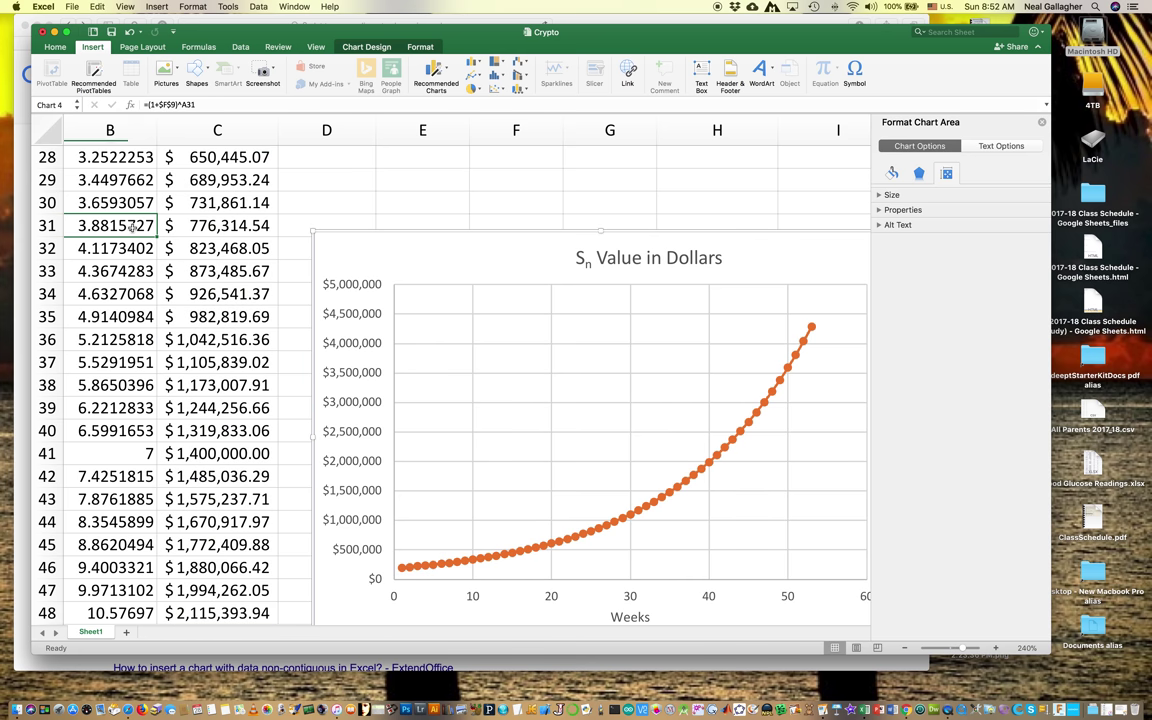
Open Format Axis for the chart's vertical dollar axis, bounded 0 to 5,000,000
right_click(355, 288)
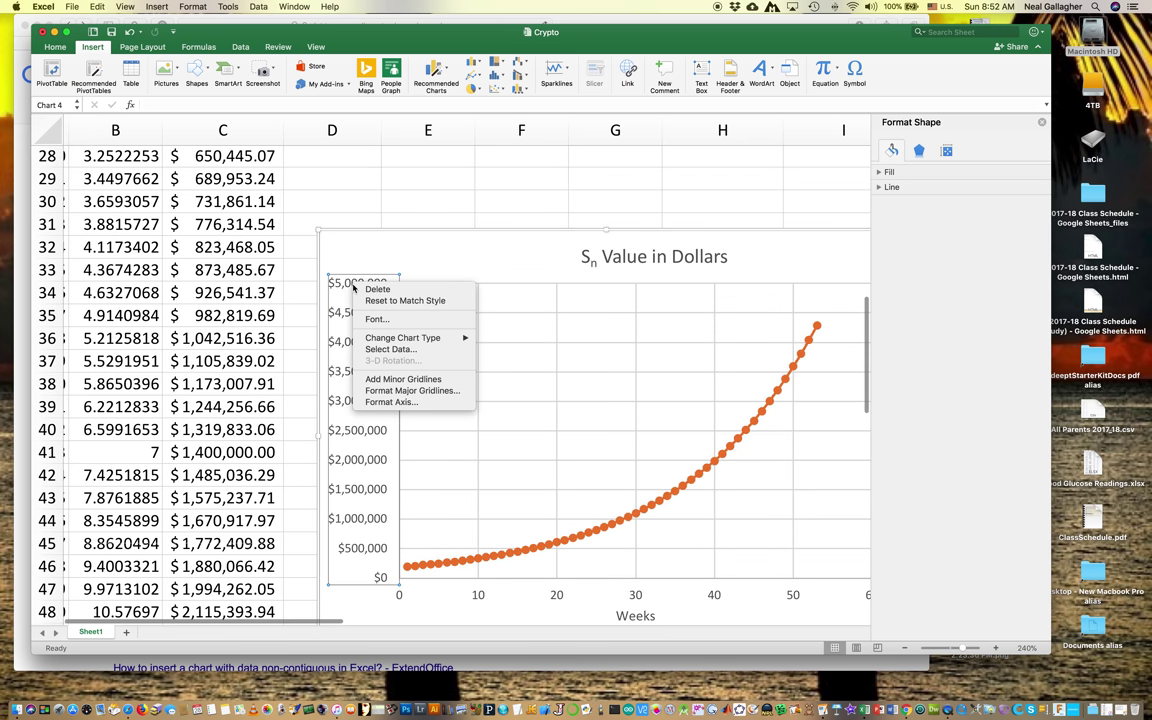
left_click(344, 303)
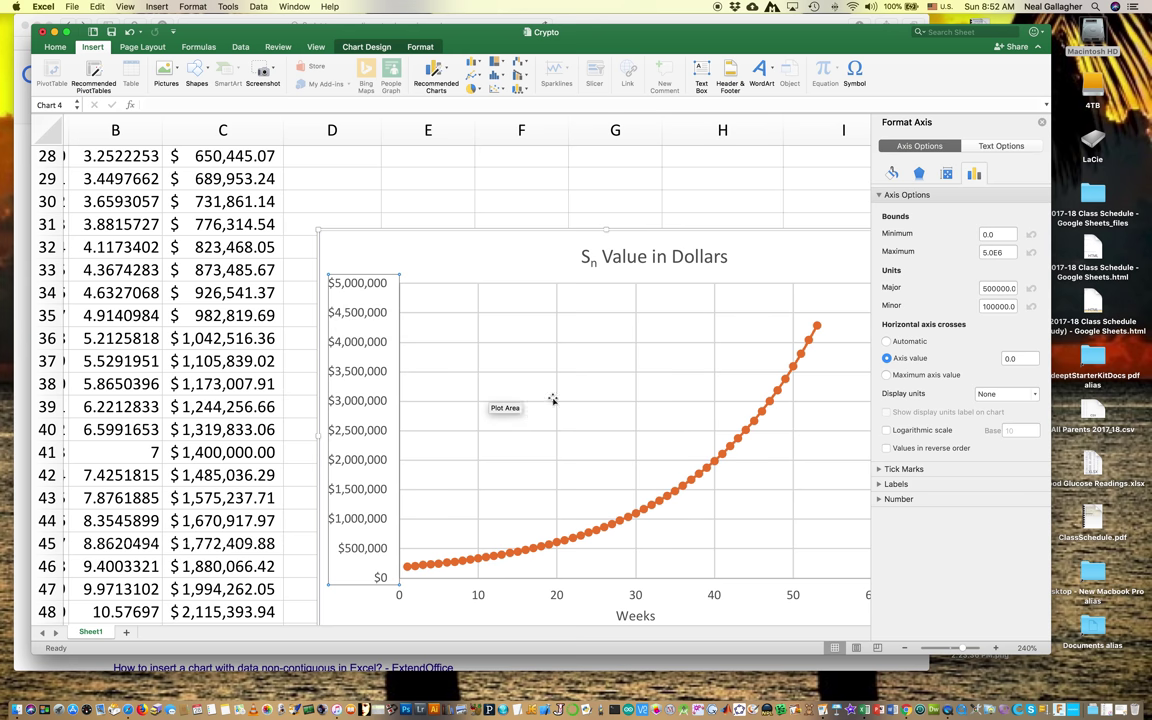
Leave the axis number format as Currency with the $ symbol and close Format Axis
left_click(878, 499)
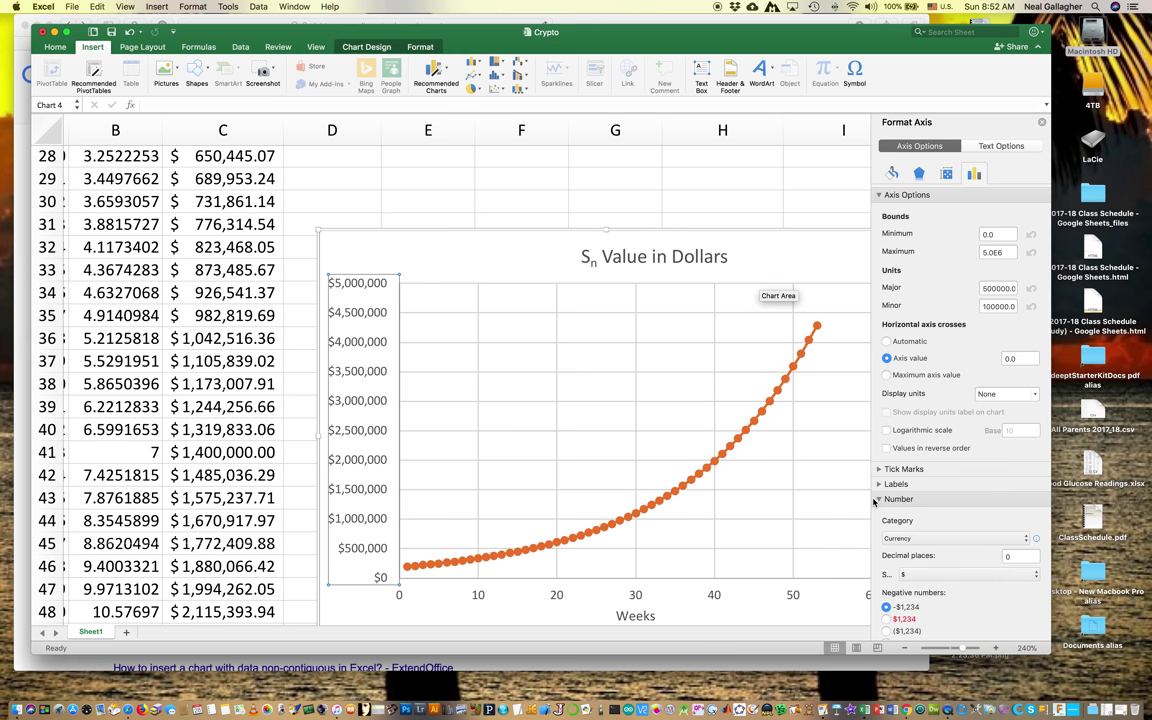
scroll(890, 520, "down", 3)
scroll(900, 549, "down", 2)
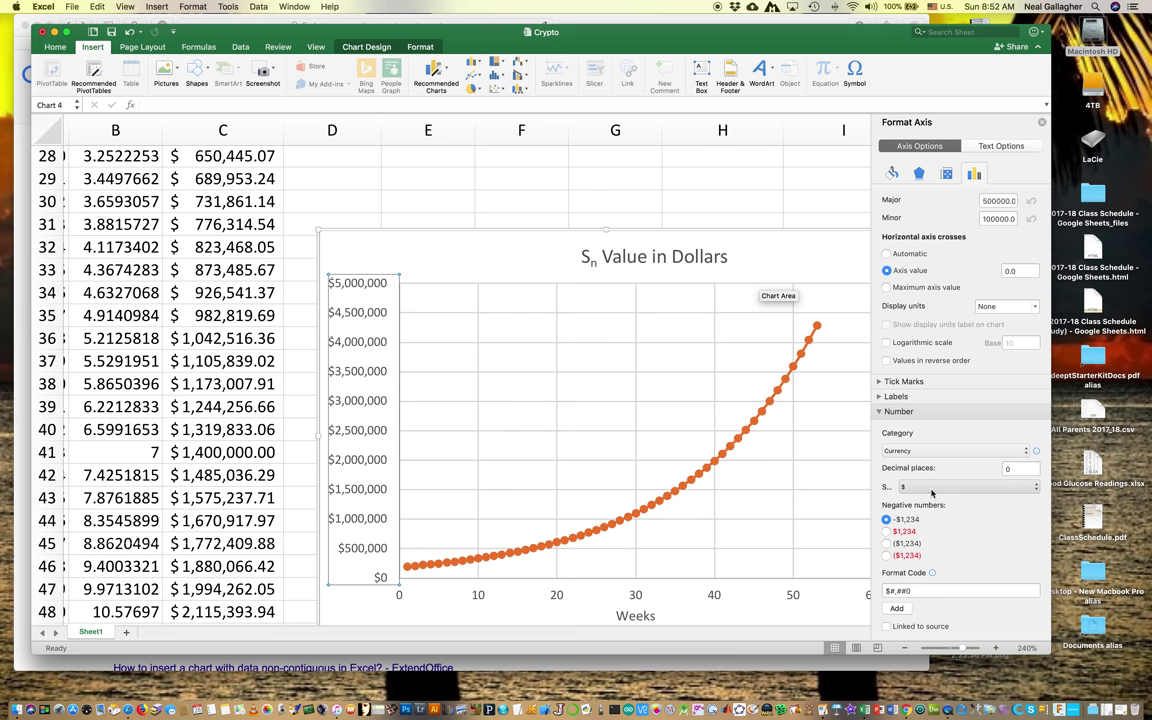
left_click(1006, 489)
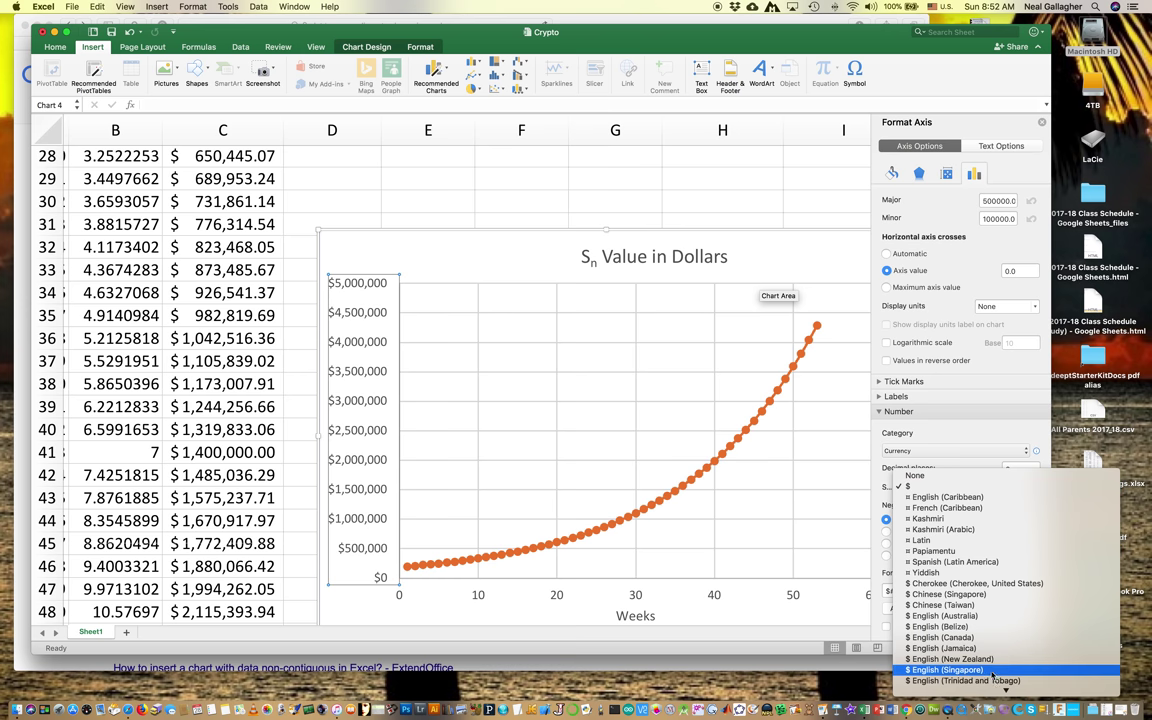
scroll(993, 677, "down", 3)
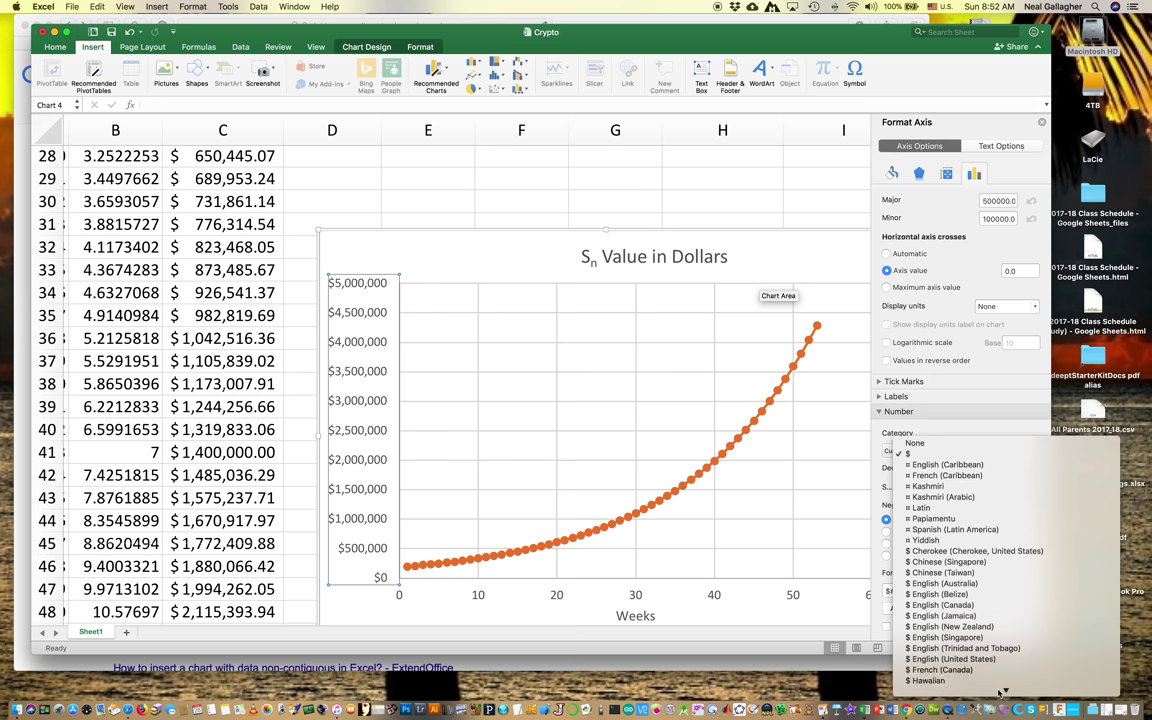
left_click(980, 400)
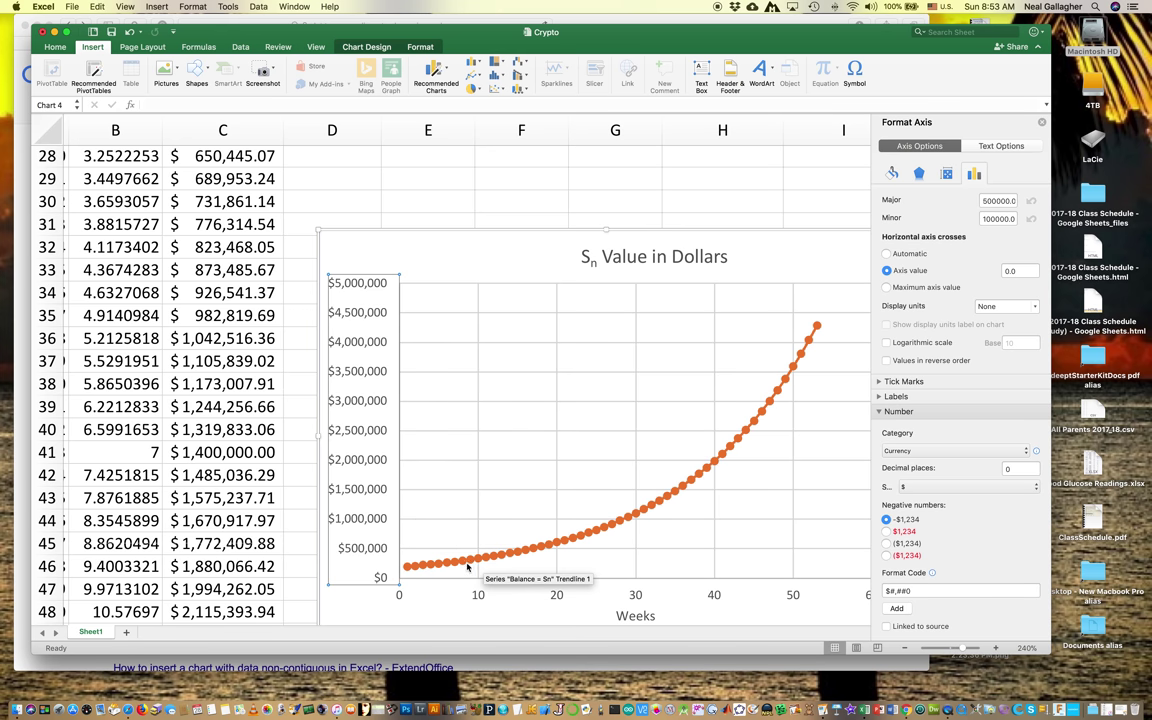
left_click(1041, 121)
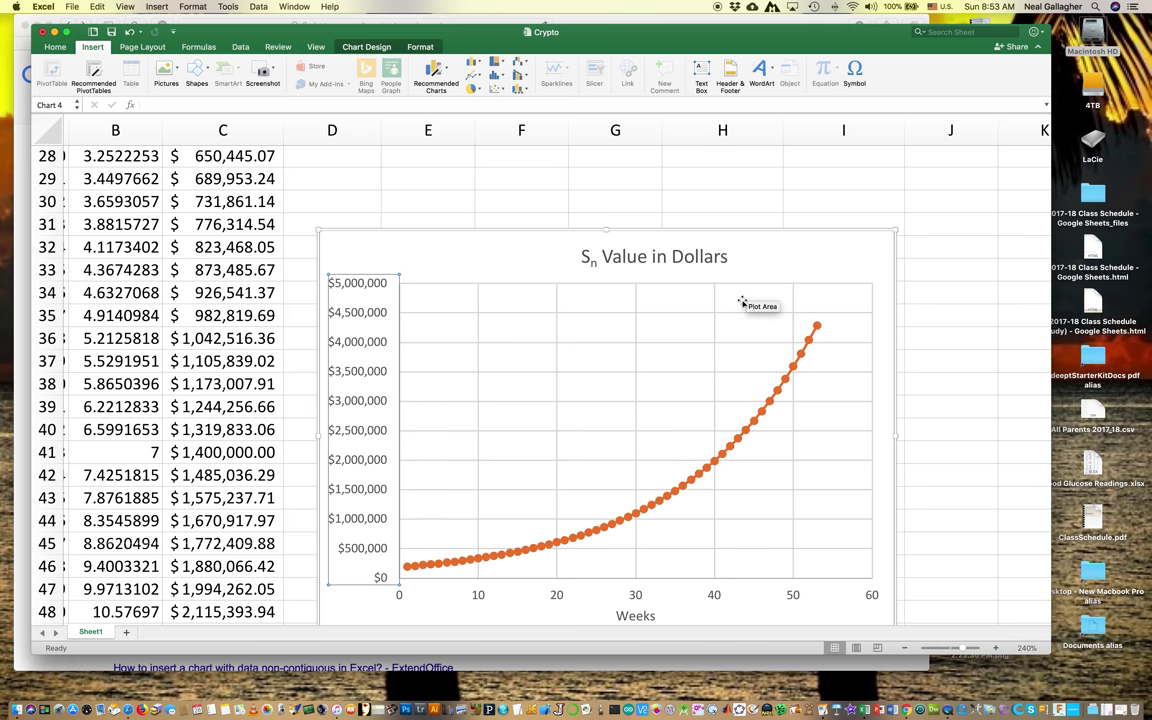
Scroll the Crypto sheet to the note that week 12's $405,824.60 doubles the investment
scroll(742, 302, "down", 3)
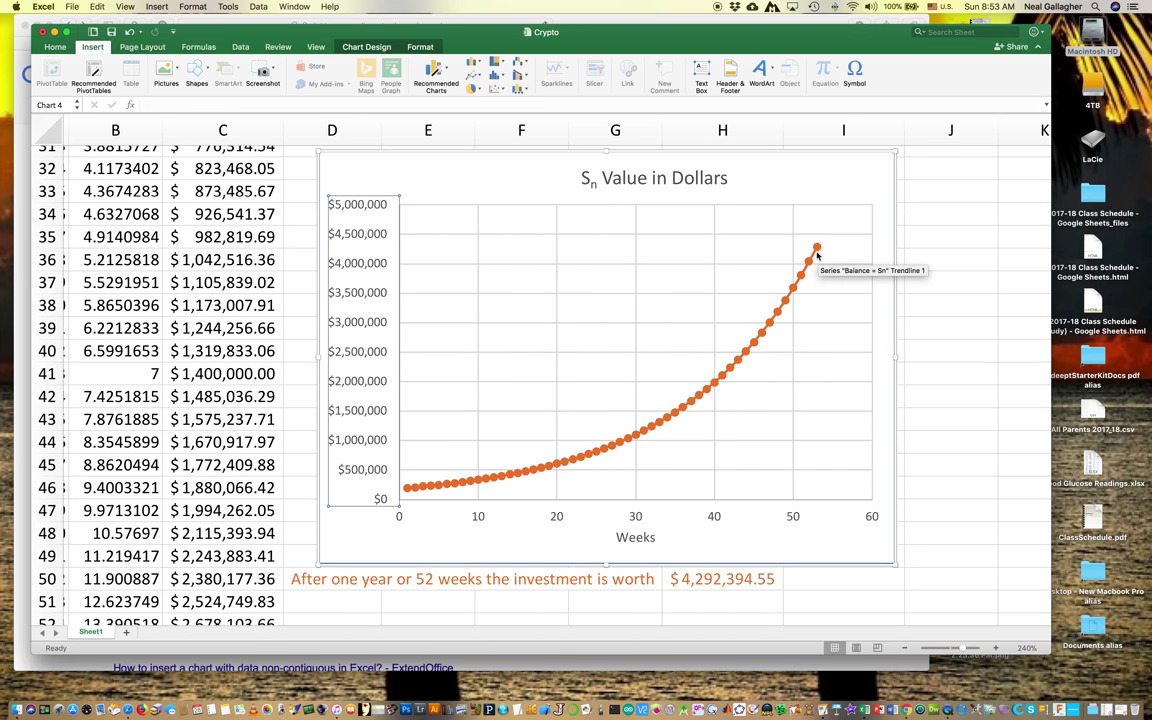
scroll(732, 460, "down", 3)
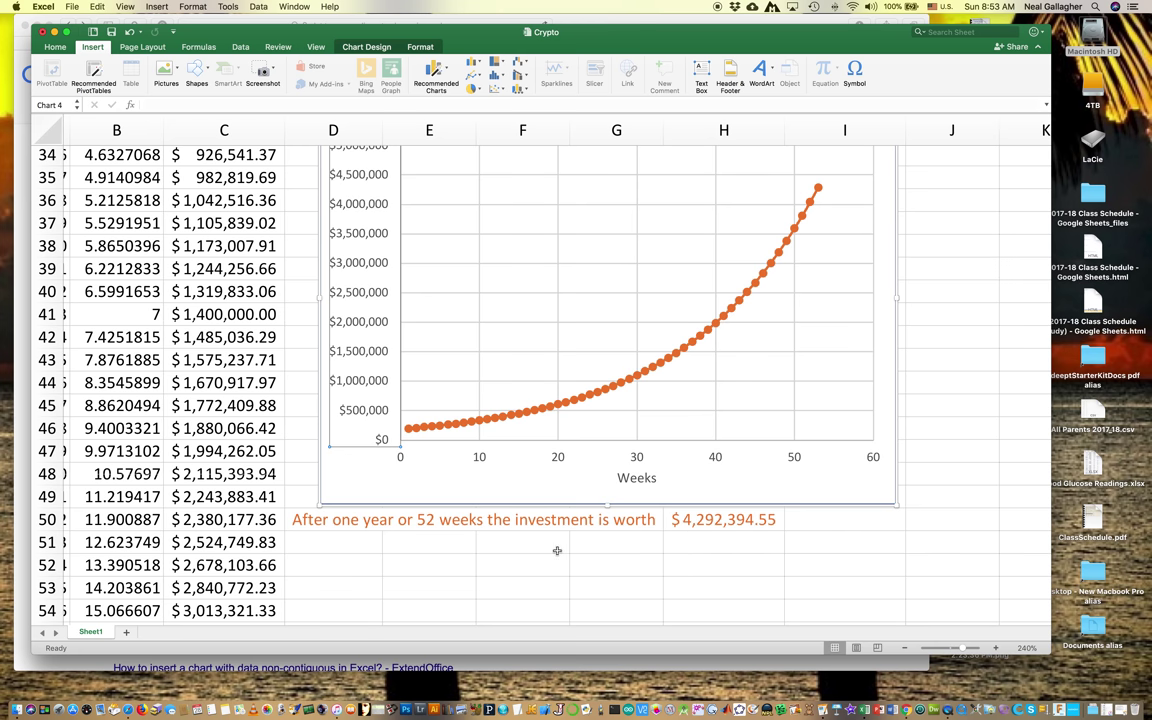
scroll(586, 550, "left", 3)
scroll(580, 552, "up", 2)
scroll(575, 554, "down", 2)
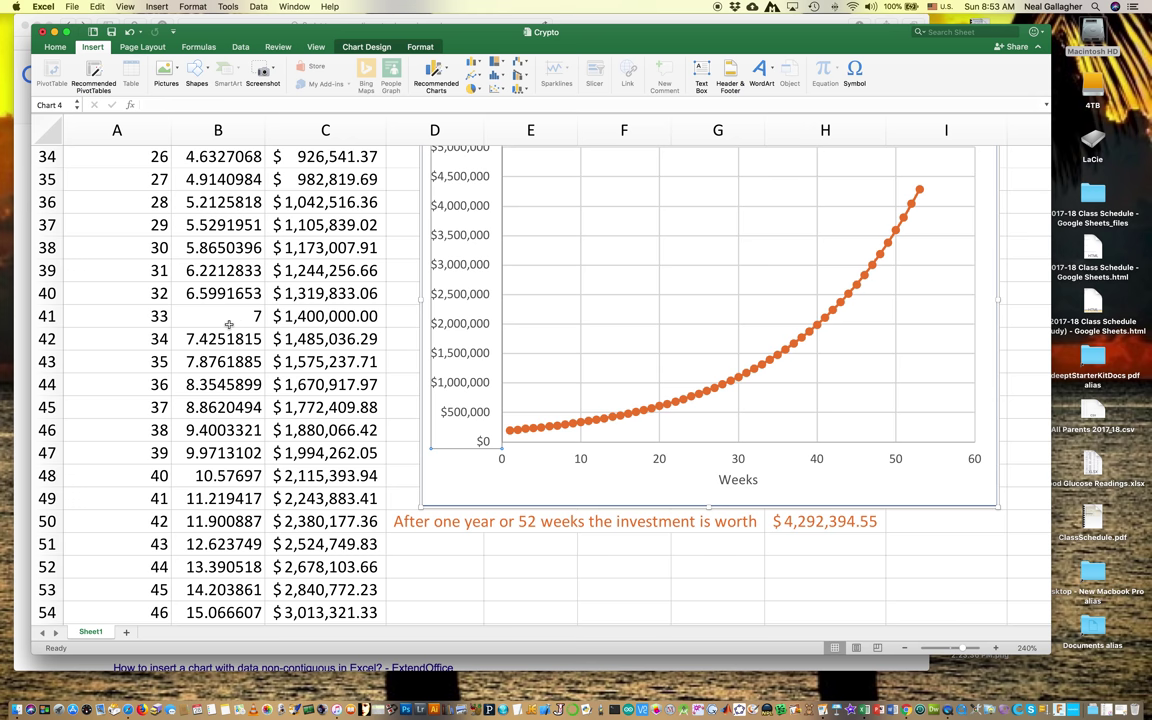
scroll(228, 325, "up", 8)
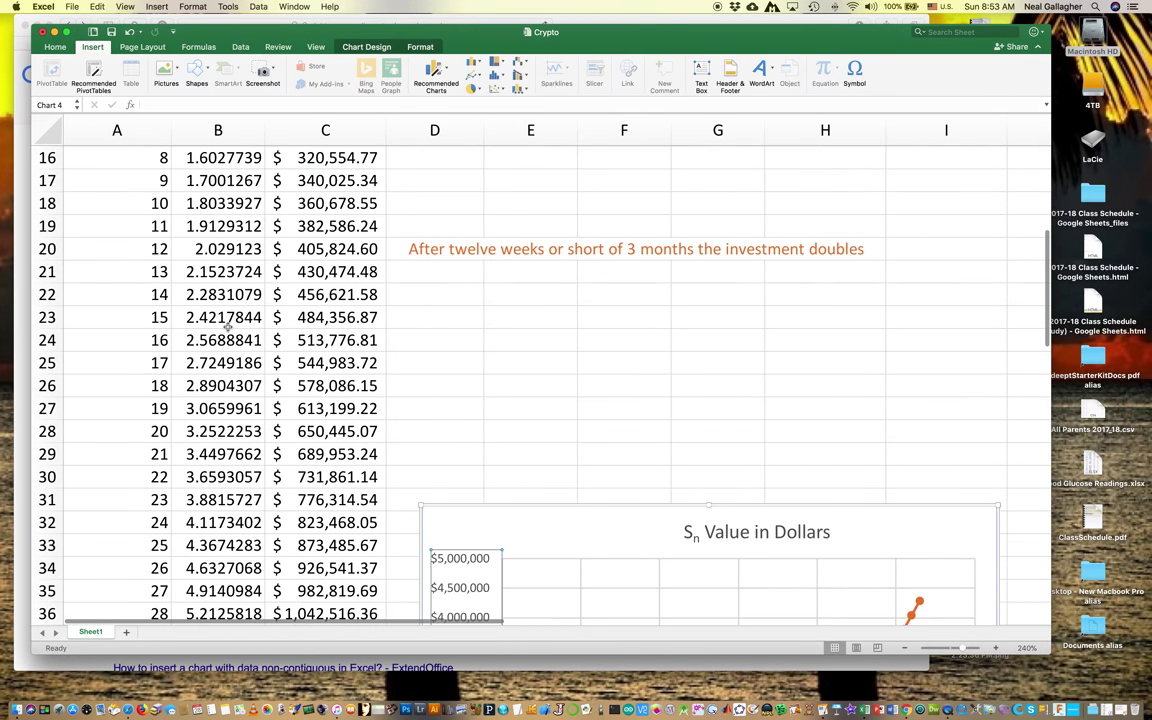
scroll(228, 327, "down", 3)
scroll(228, 327, "up", 4)
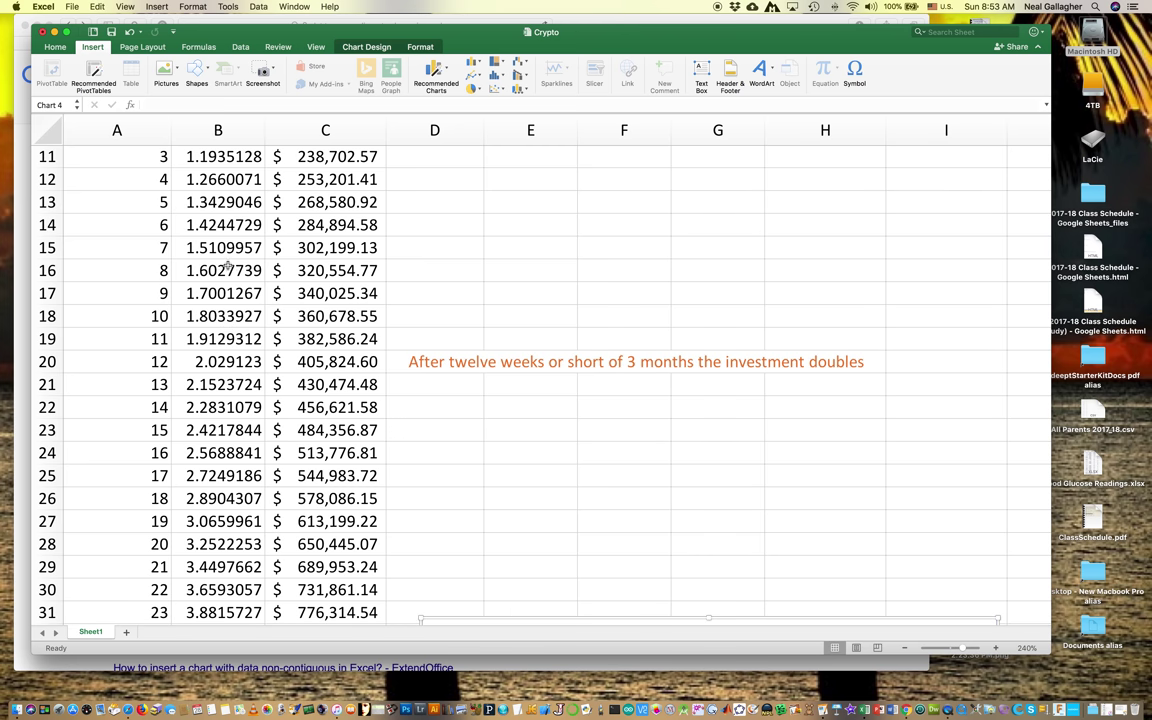
Check the doubling factor in B20, then scroll down to the week-53 withdrawal table and note
left_click(249, 362)
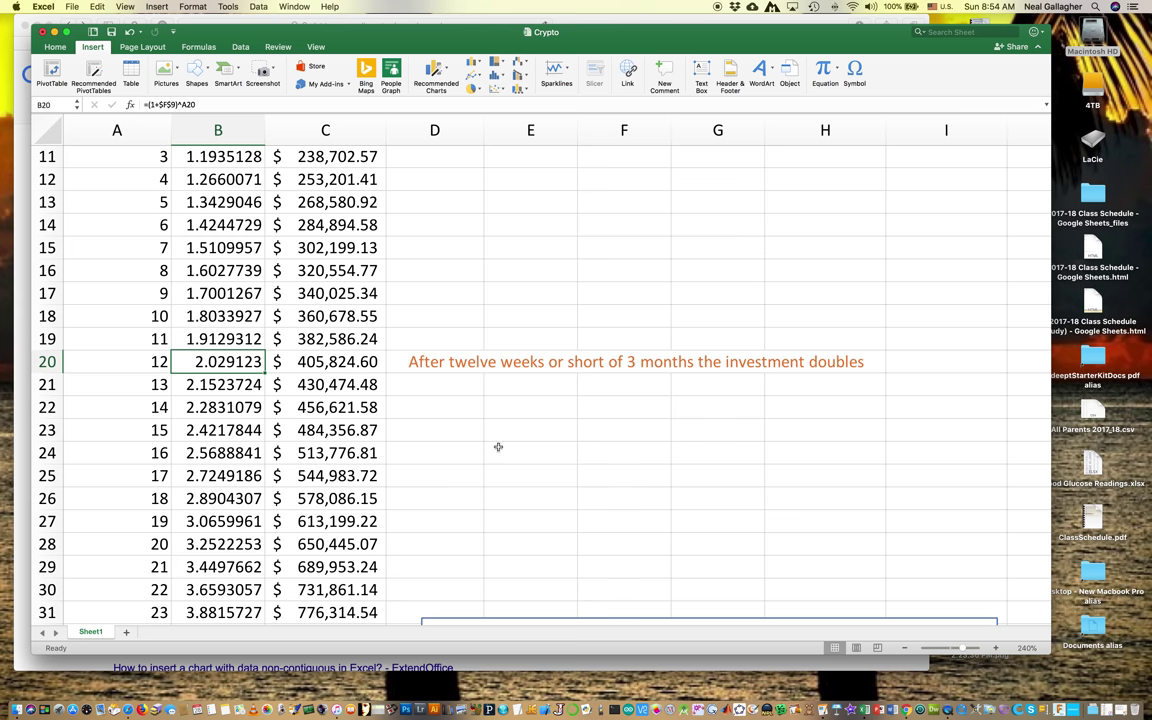
scroll(497, 446, "down", 15)
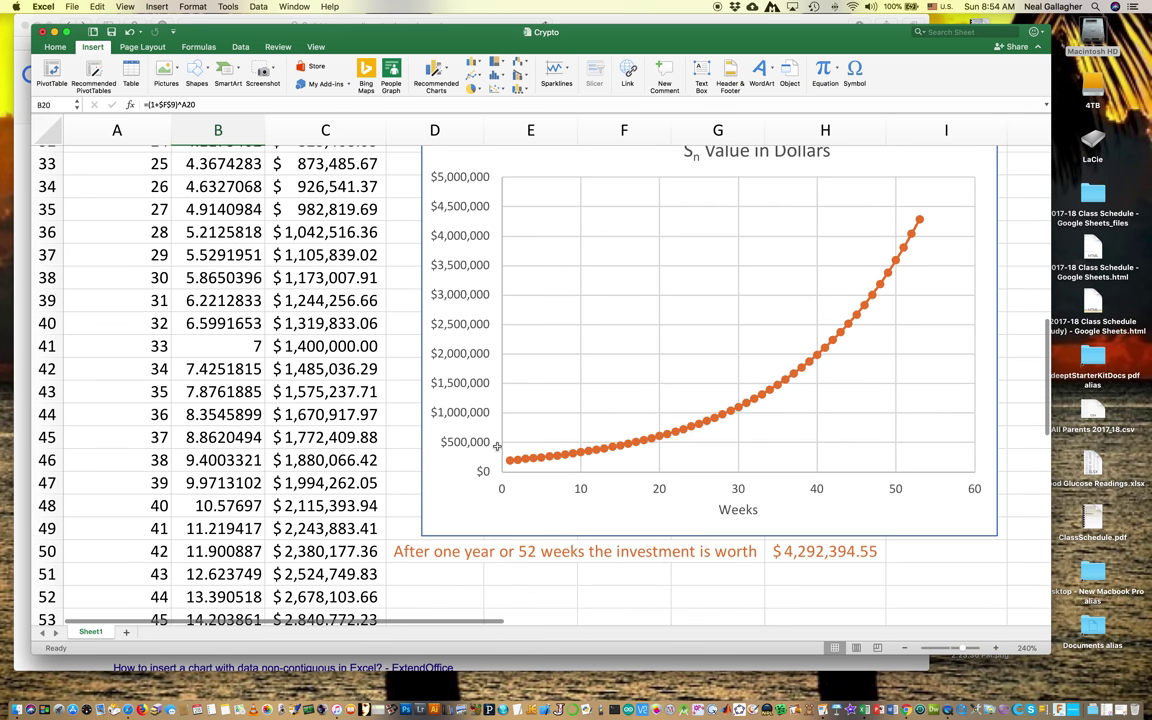
scroll(497, 446, "down", 3)
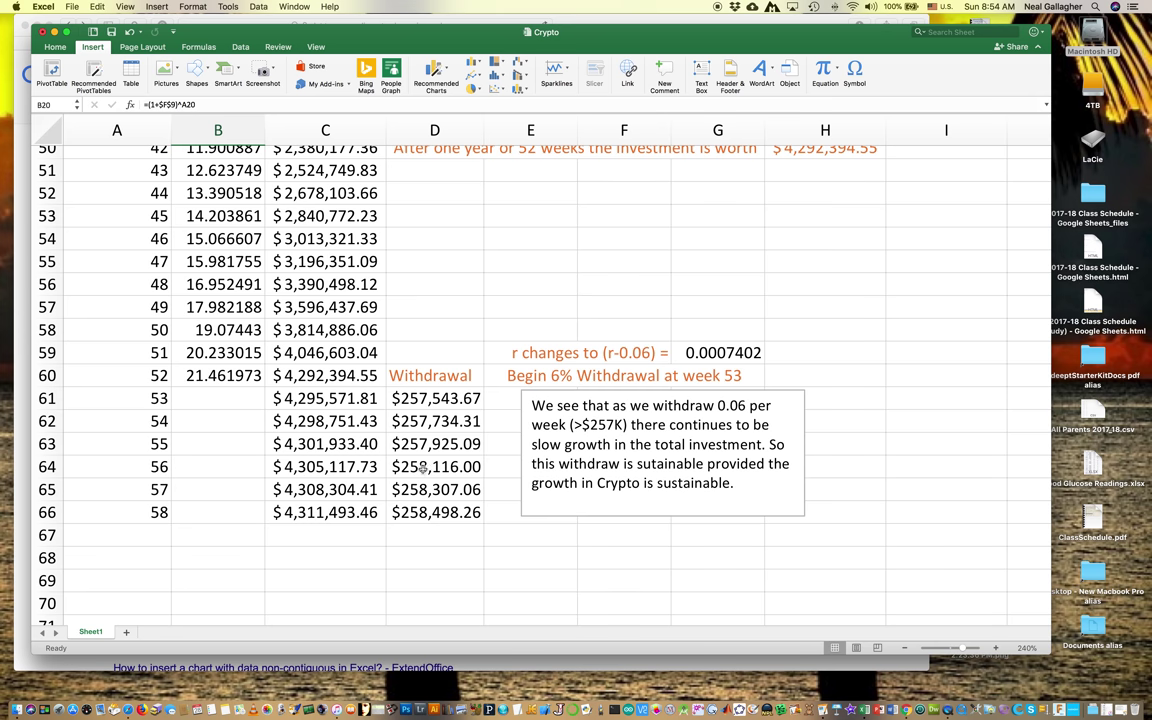
Check the week-52 balance formula in C60, then return to the weekly rate r note
left_click(316, 375)
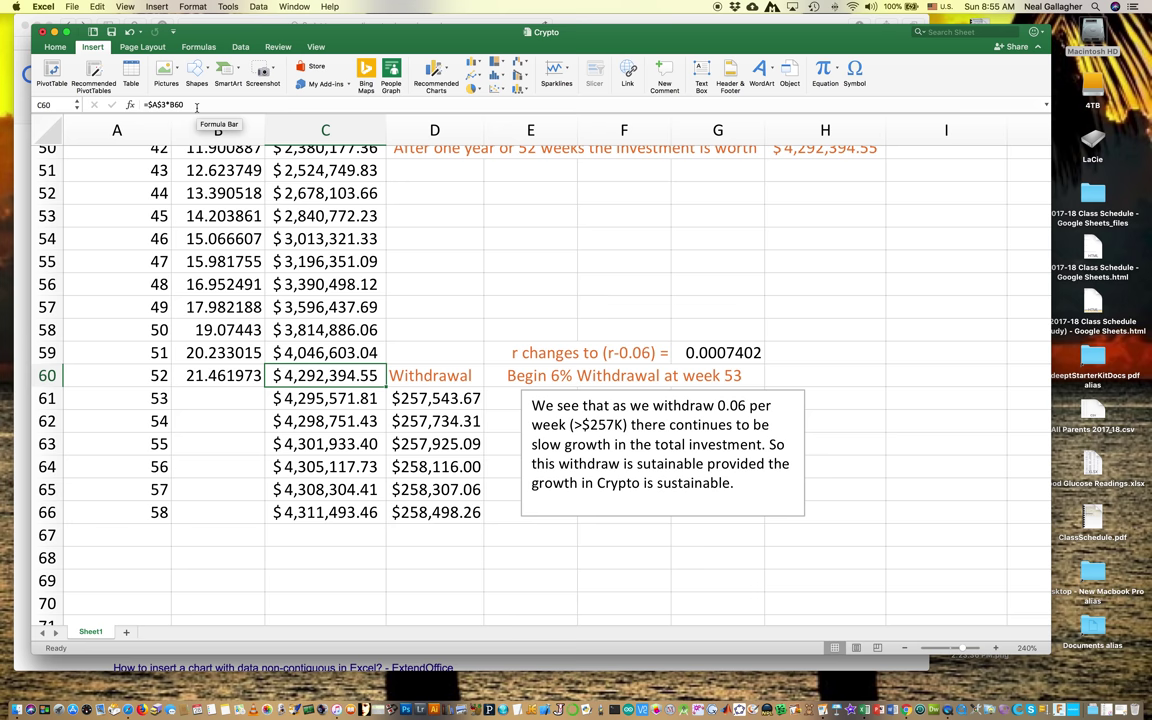
scroll(465, 276, "up", 10)
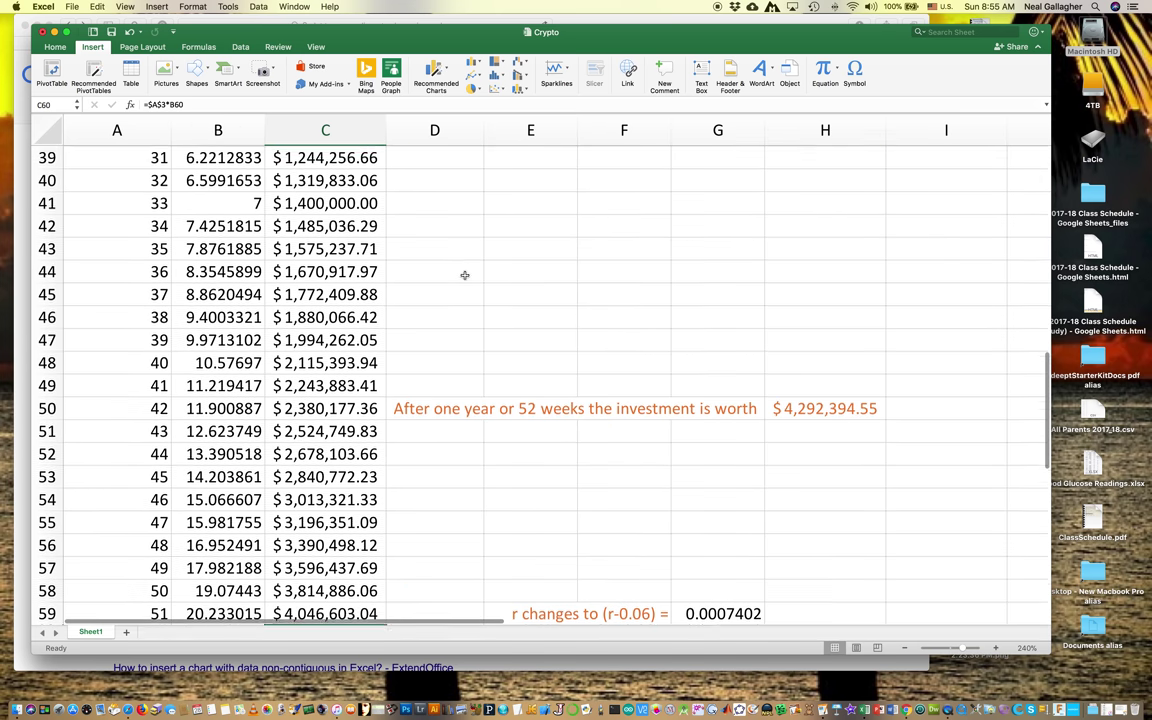
scroll(465, 276, "up", 8)
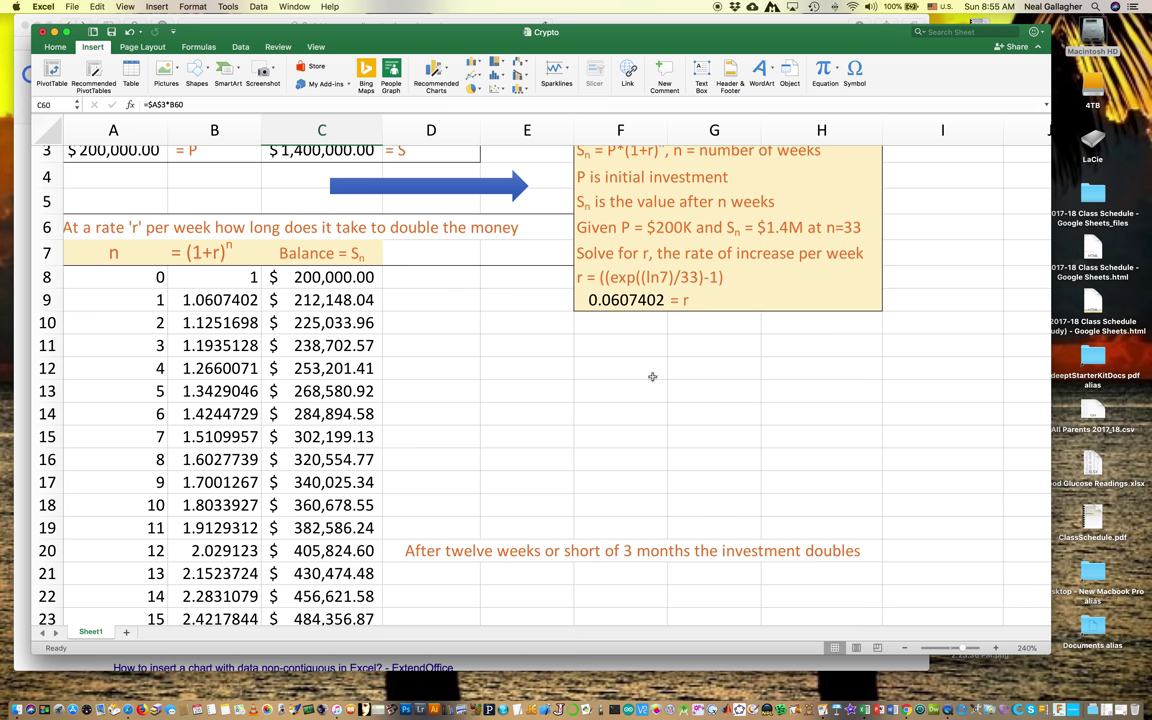
Scroll to rows 45–65 and inspect the week-53 balance after its 6% withdrawal
scroll(637, 338, "down", 13)
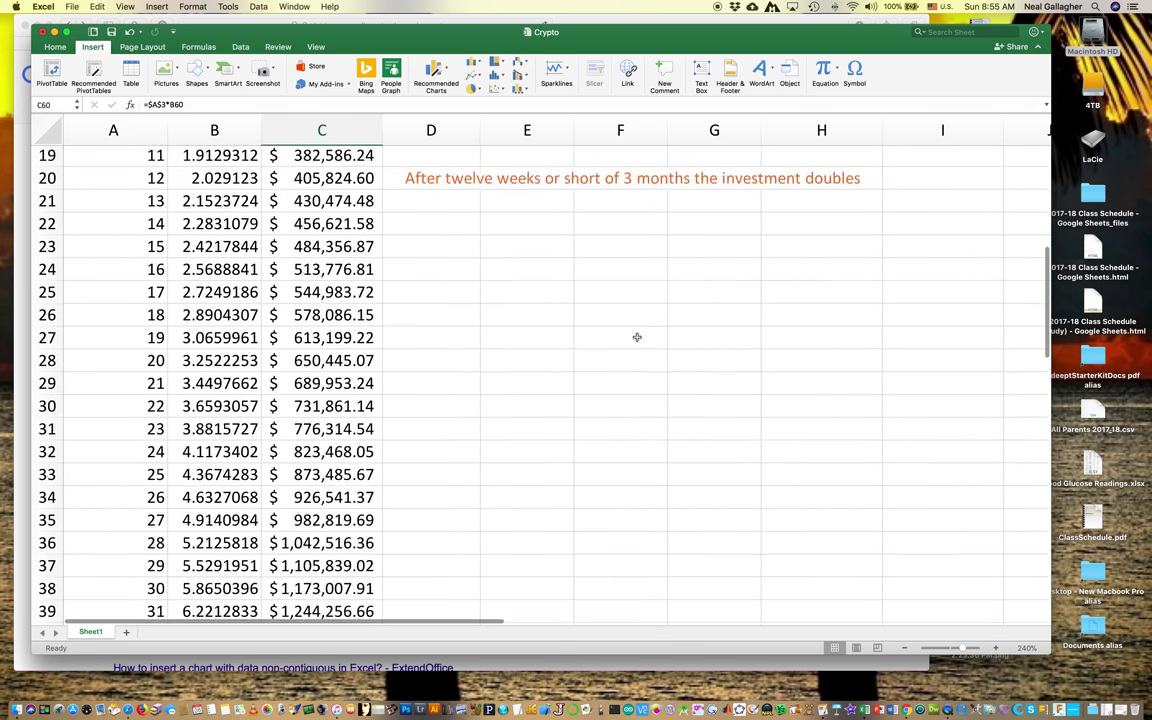
scroll(636, 336, "down", 2)
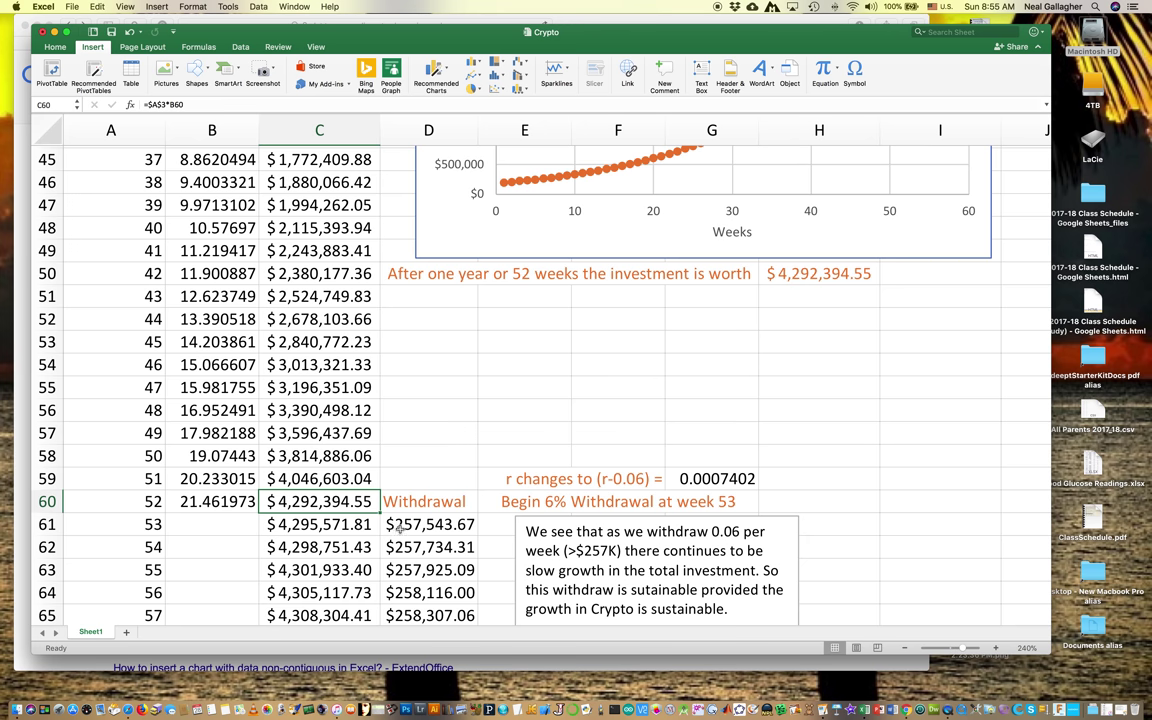
left_click(345, 524)
left_click(386, 524)
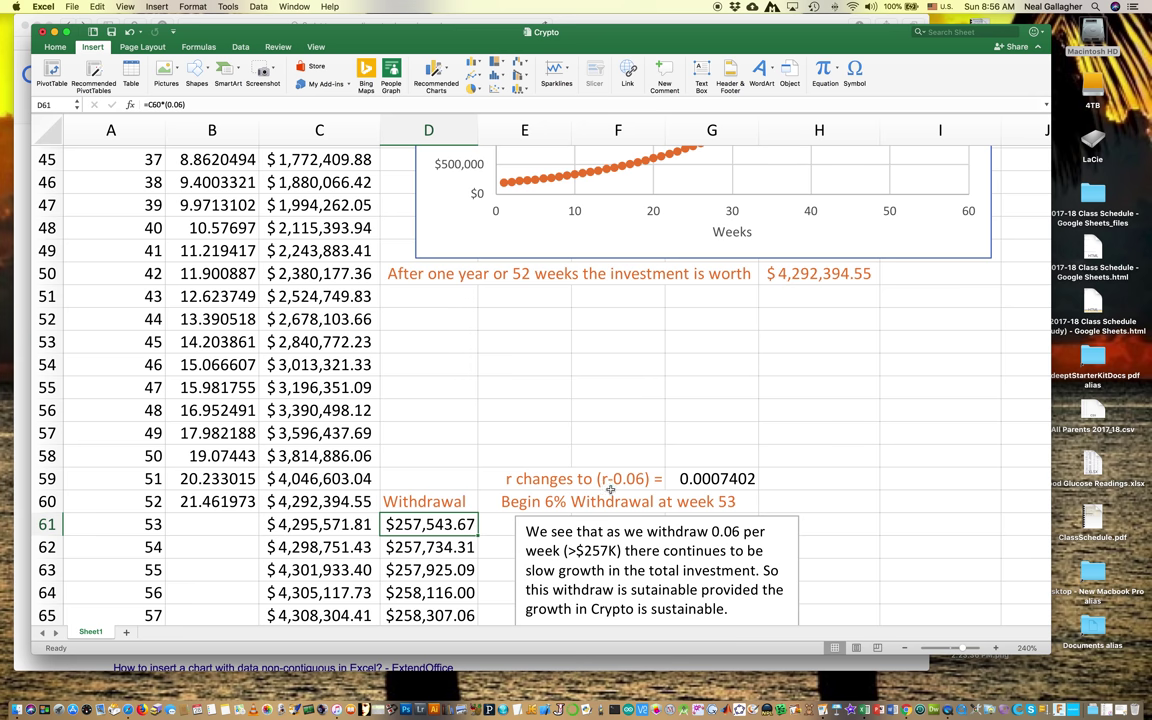
left_click(721, 479)
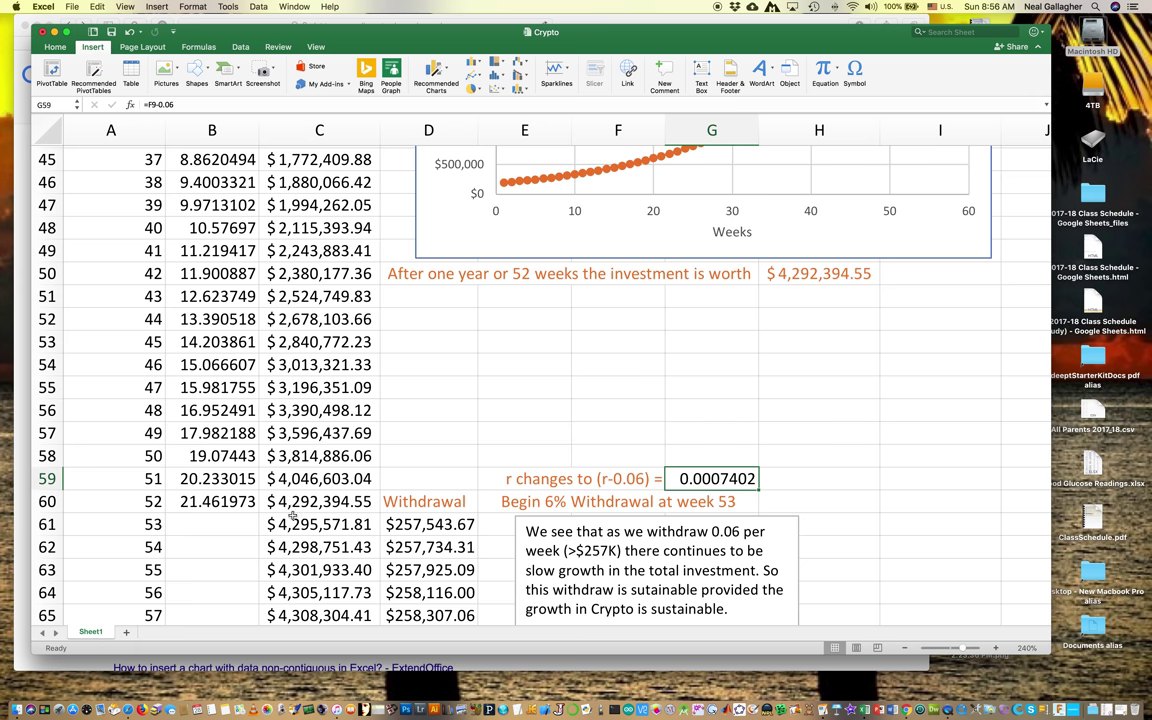
scroll(300, 495, "down", 2)
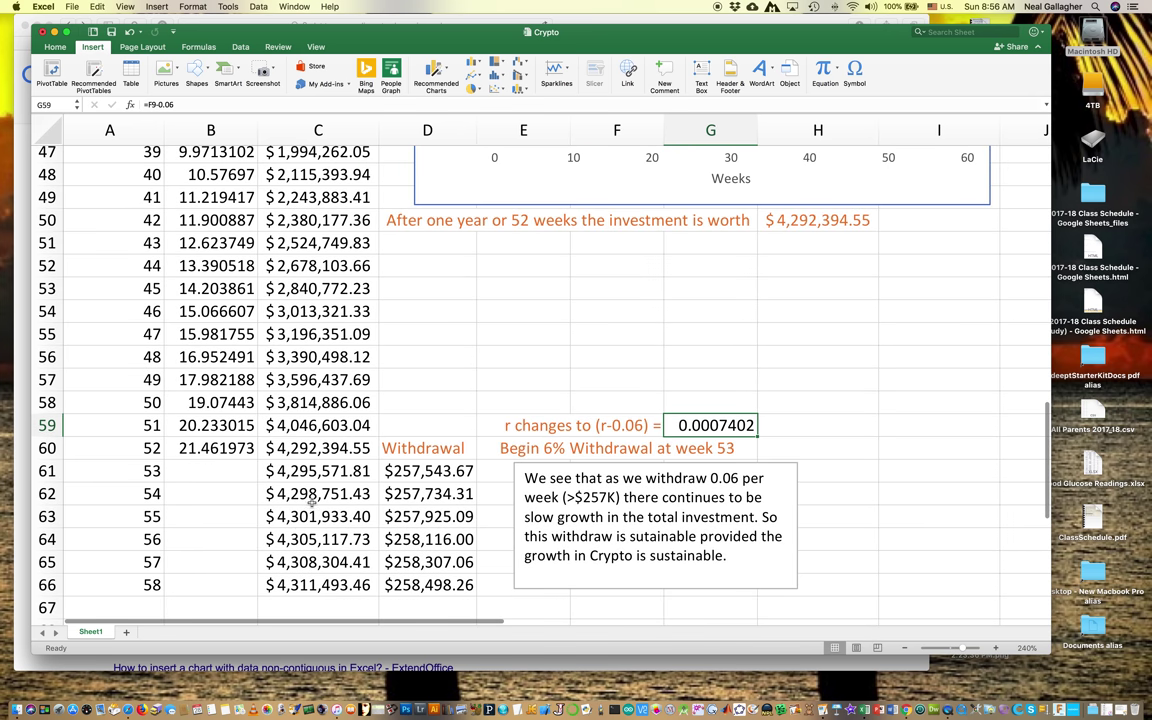
left_click(313, 448)
left_click(313, 474)
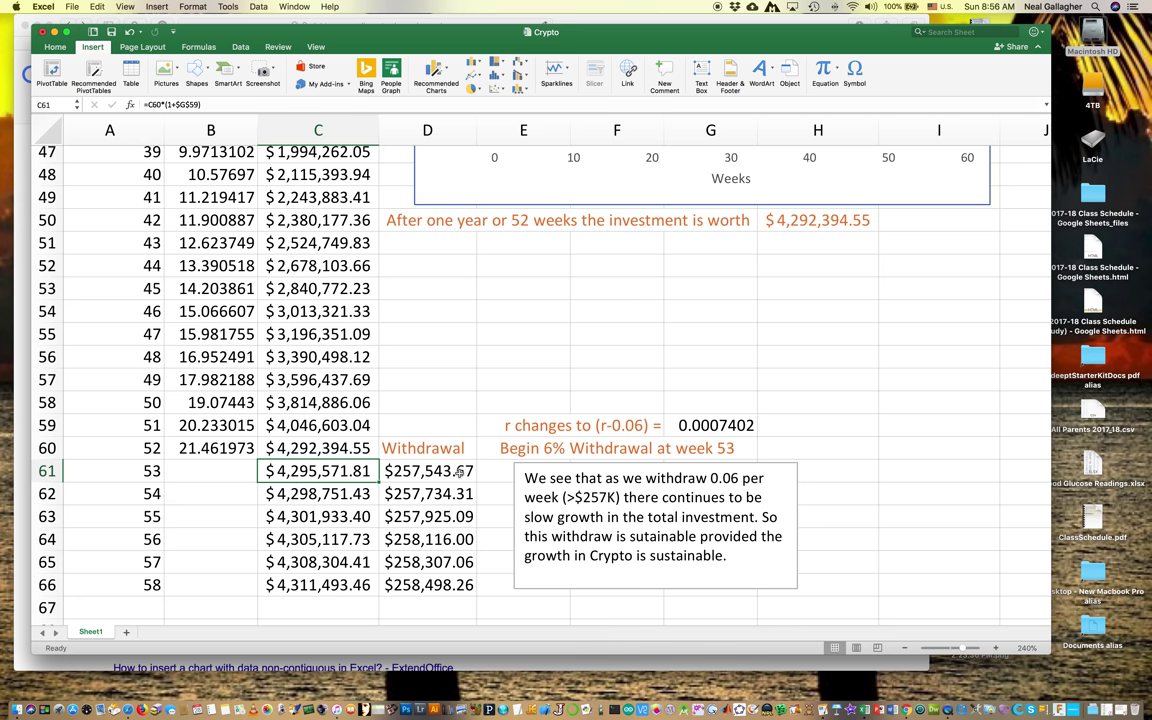
scroll(459, 473, "down", 2)
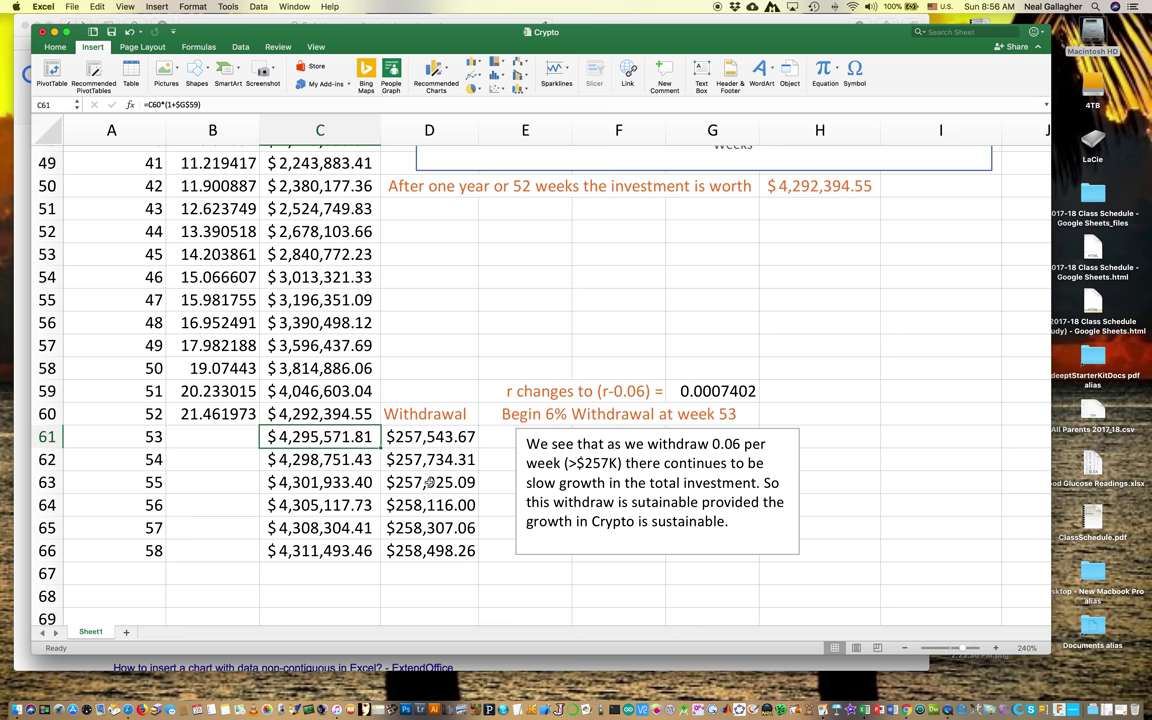
scroll(368, 494, "down", 2)
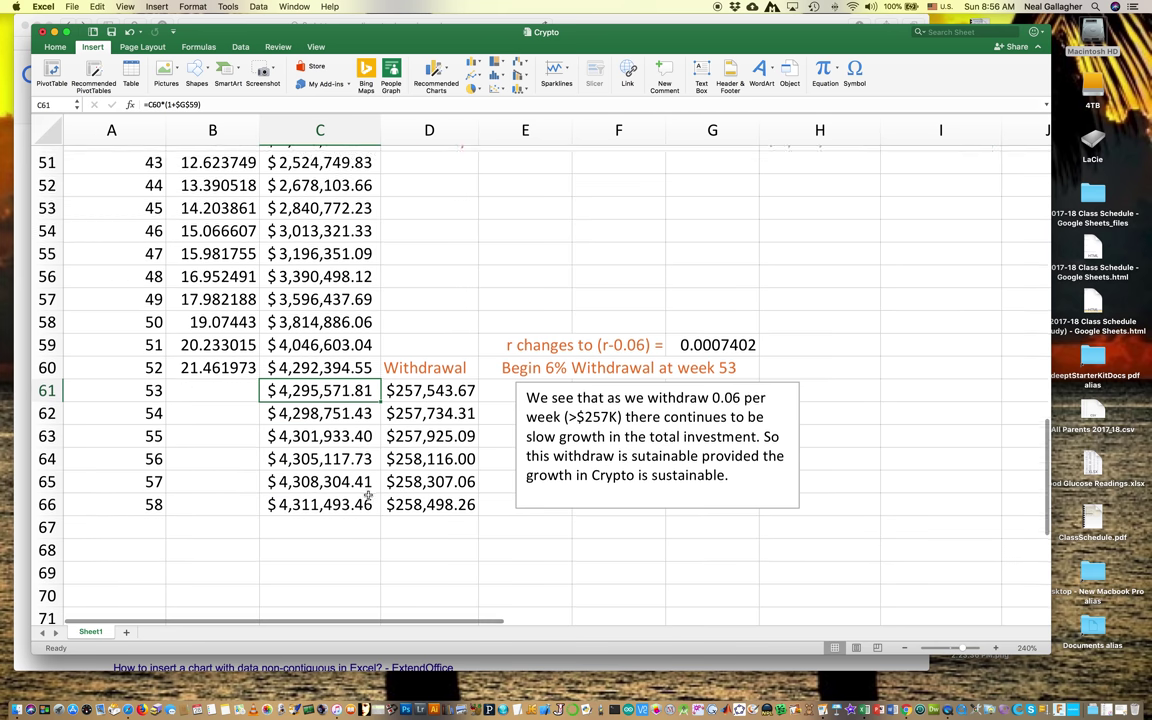
scroll(368, 494, "down", 1)
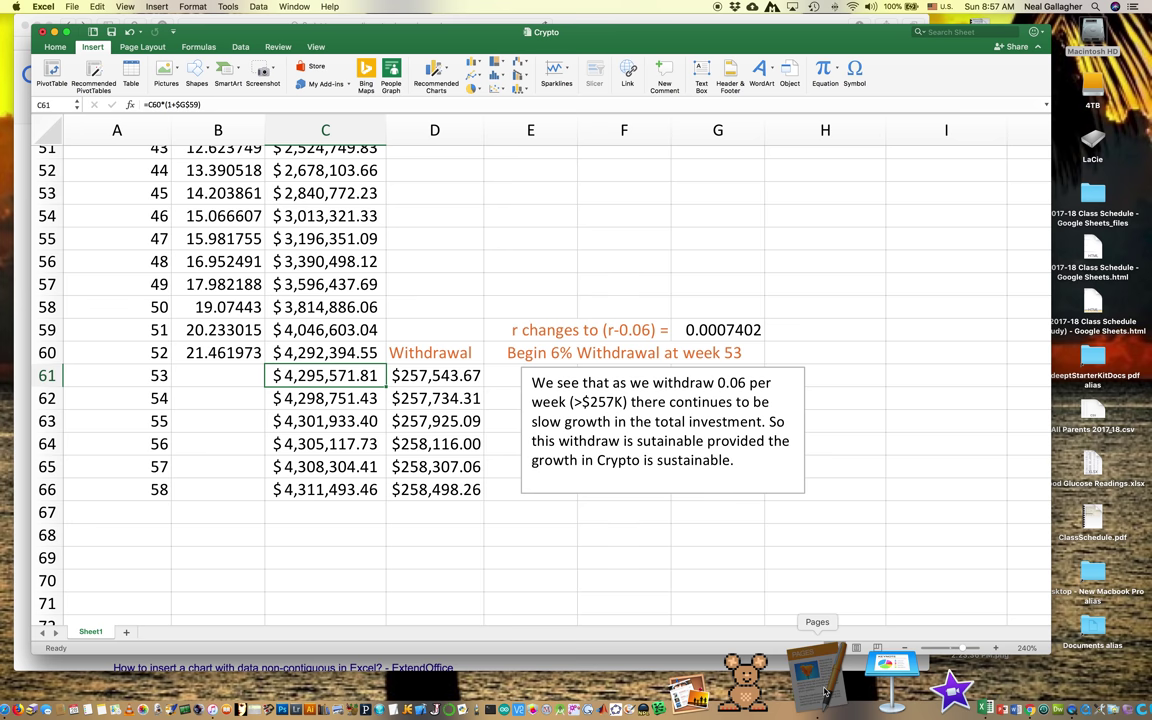
Bring the Pages semester project forward and show question 3's parts a–f
left_click(824, 692)
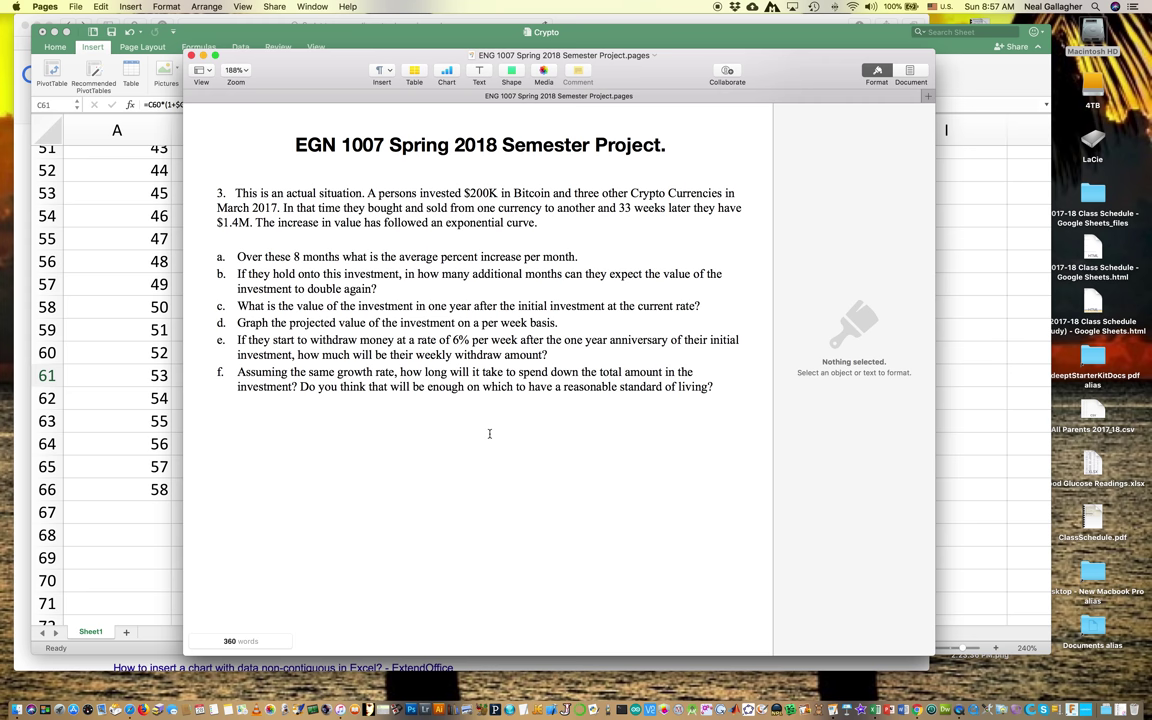
scroll(489, 433, "up", 3)
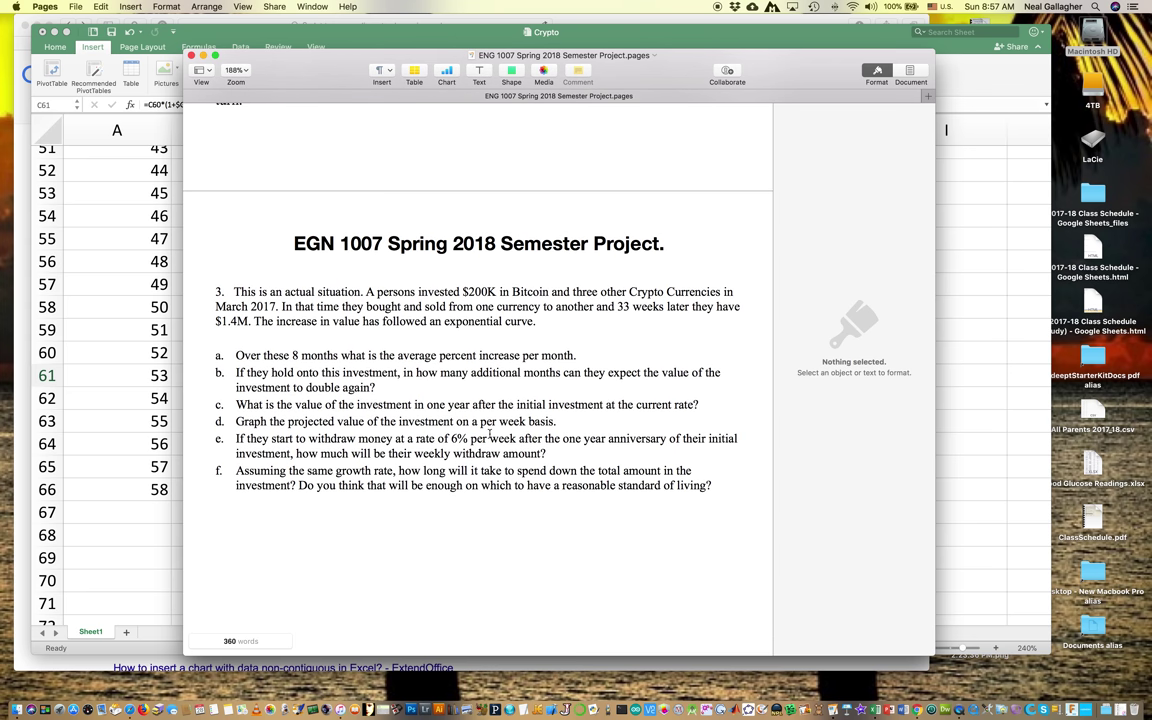
scroll(489, 433, "up", 3)
scroll(489, 433, "down", 5)
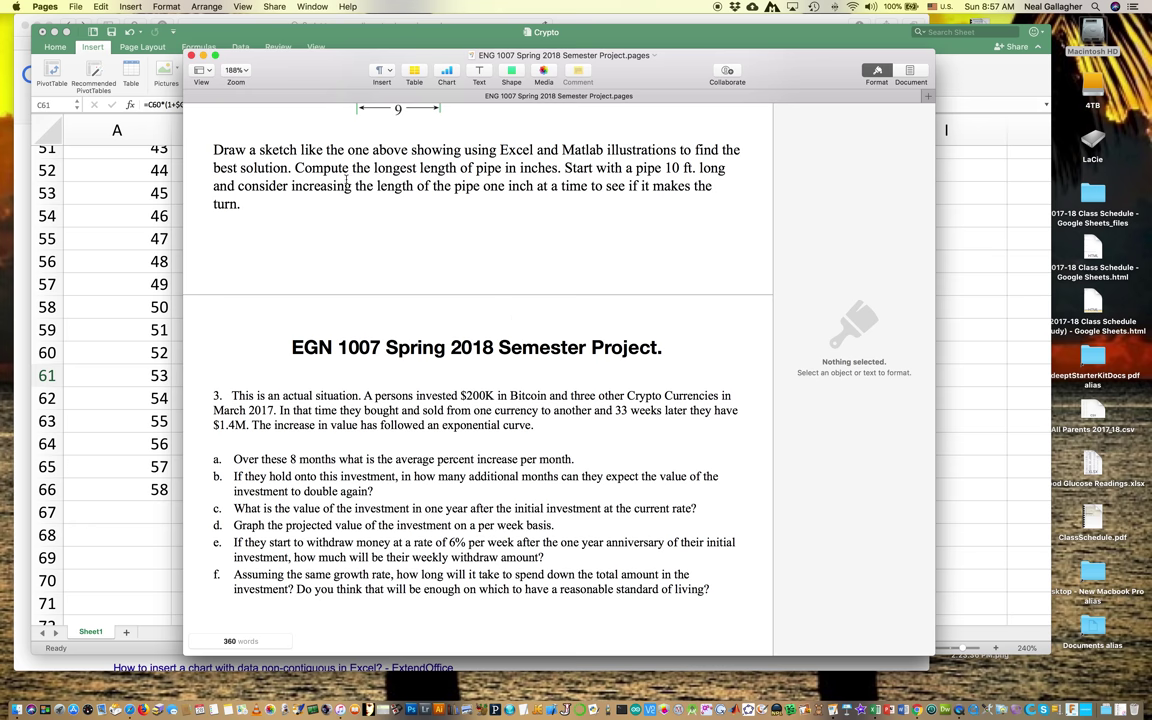
Move the Pages assignment window to the right to uncover the Crypto workbook
left_click_drag(301, 78, 820, 66)
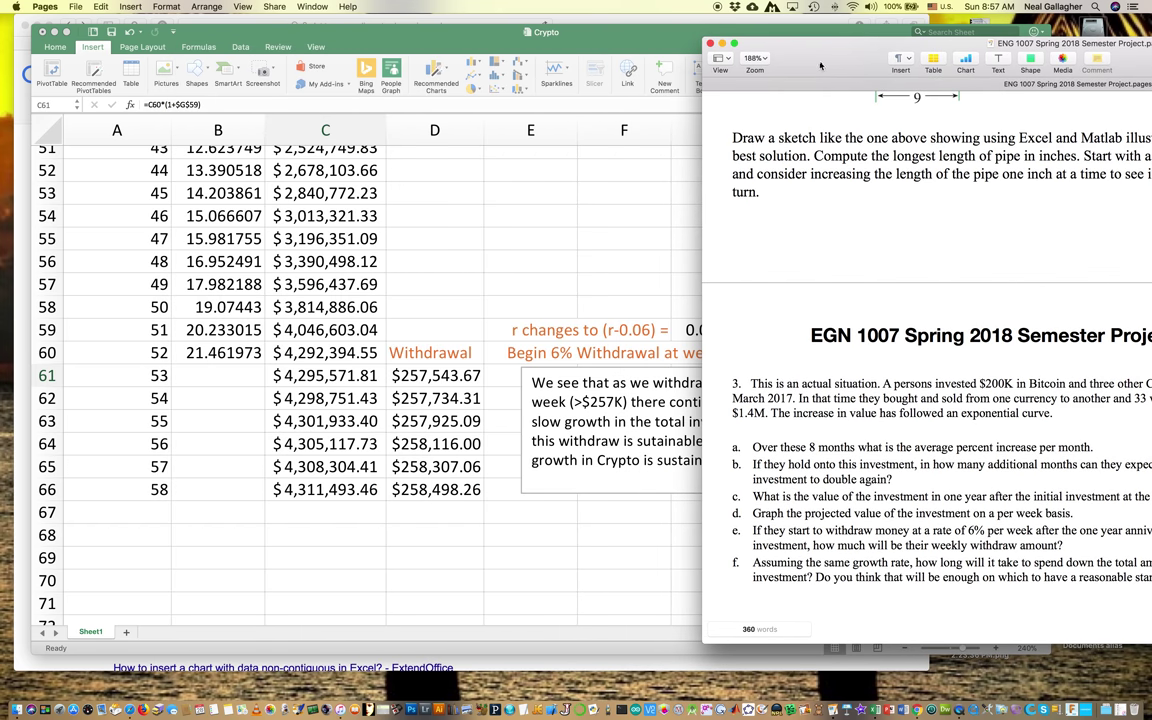
scroll(75, 320, "up", 5)
scroll(87, 349, "up", 10)
scroll(87, 349, "up", 3)
scroll(87, 349, "down", 3)
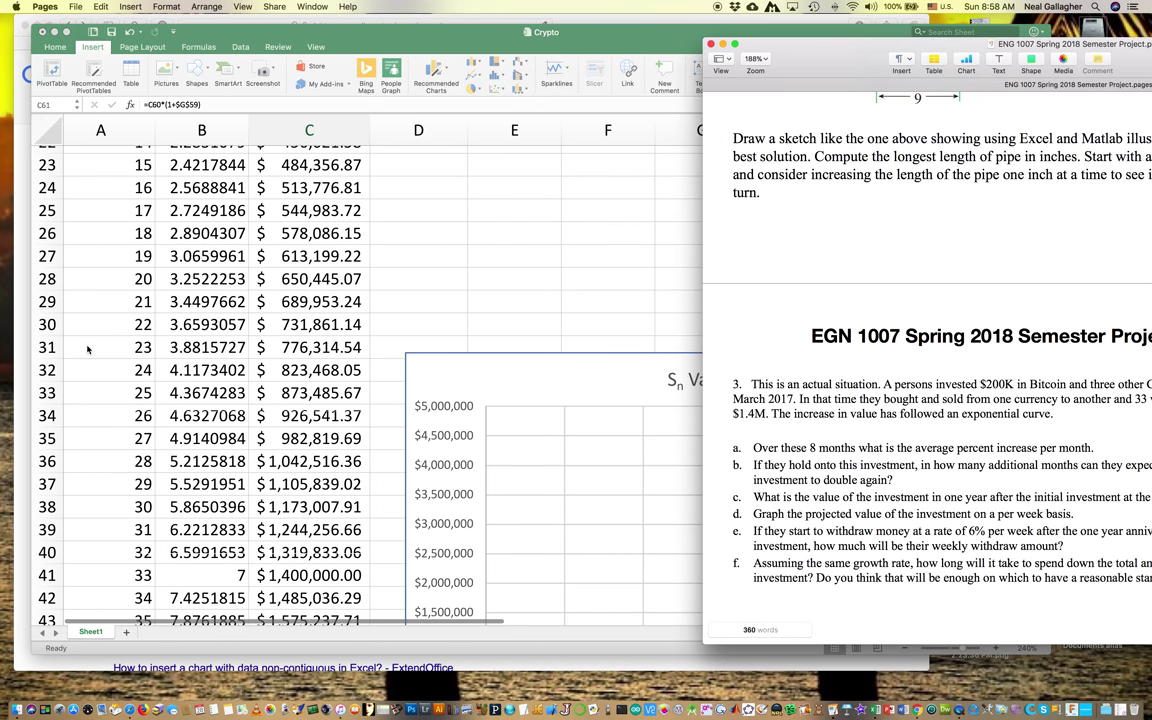
scroll(87, 349, "down", 5)
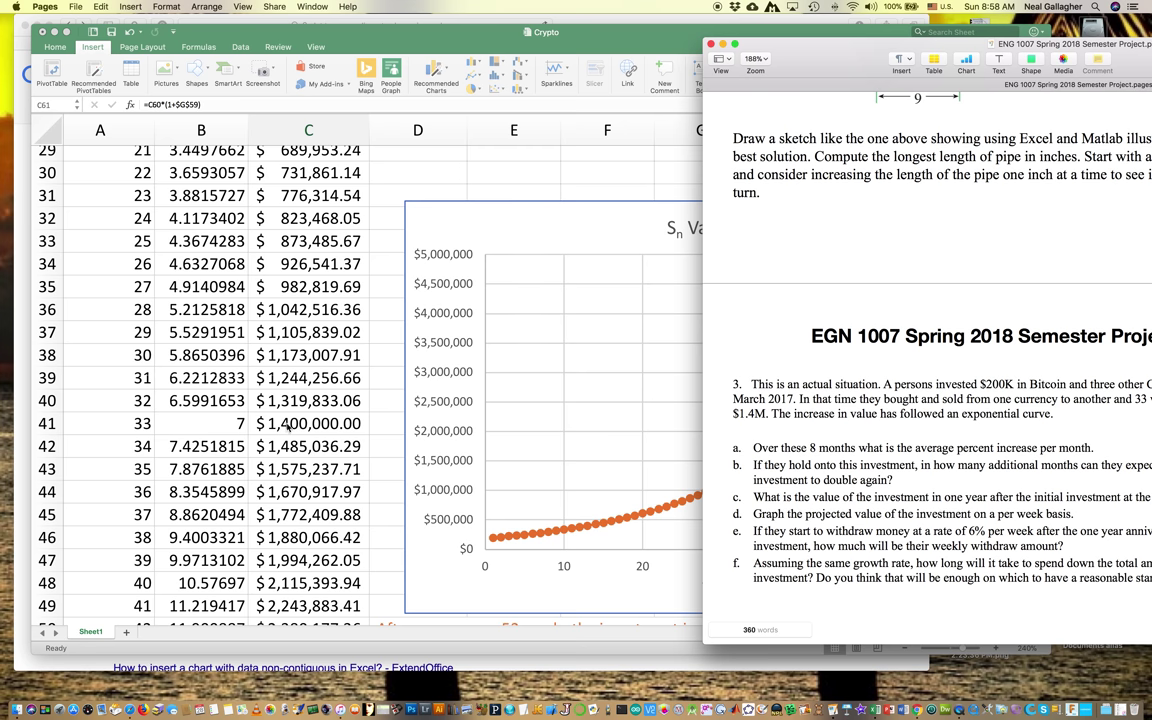
Scroll across and down the Crypto sheet to review the weekly growth table
scroll(287, 427, "right", 3)
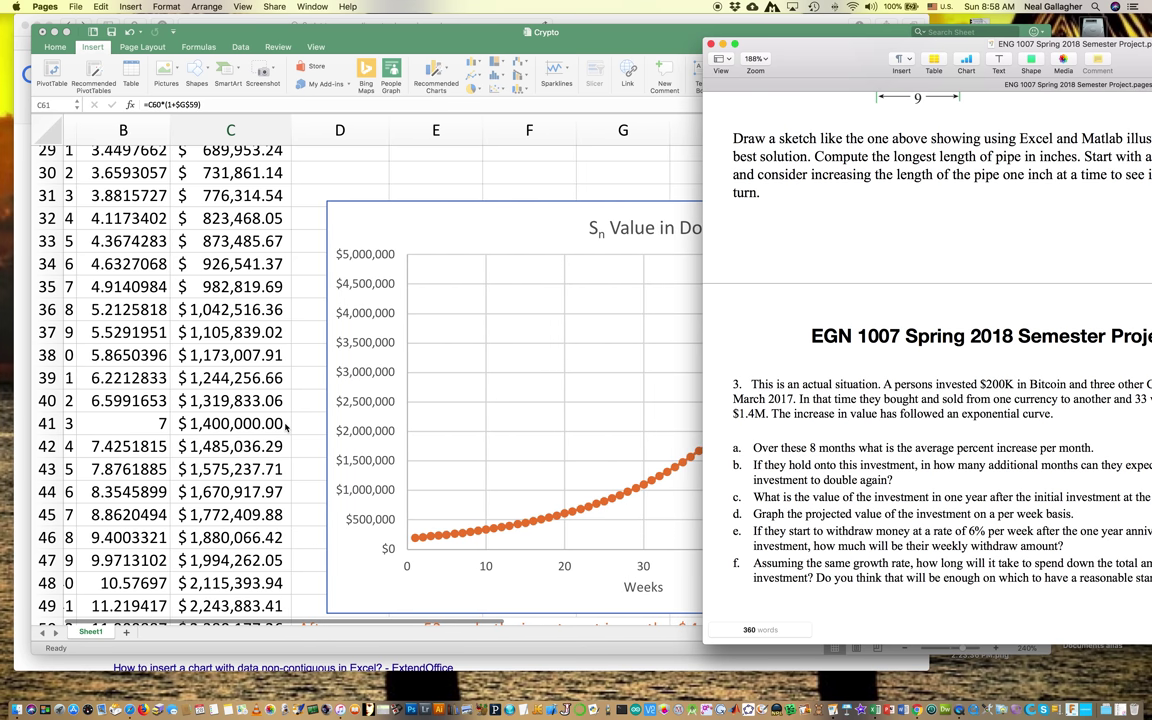
scroll(284, 427, "up", 10)
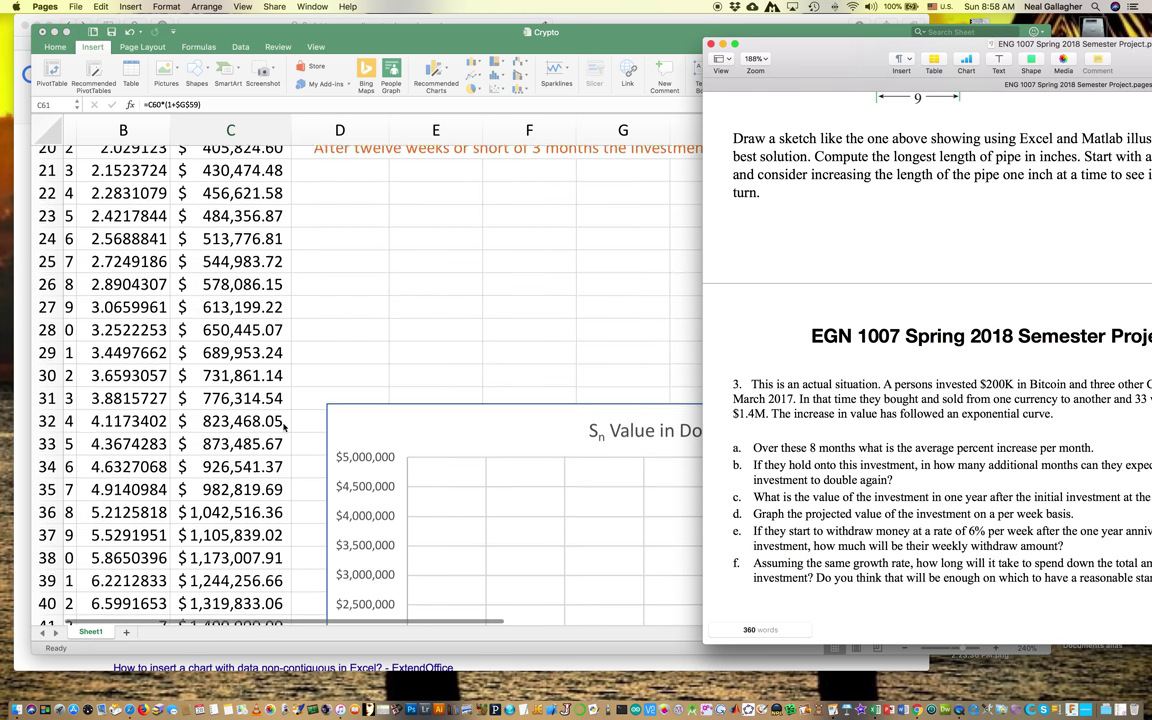
scroll(284, 427, "right", 6)
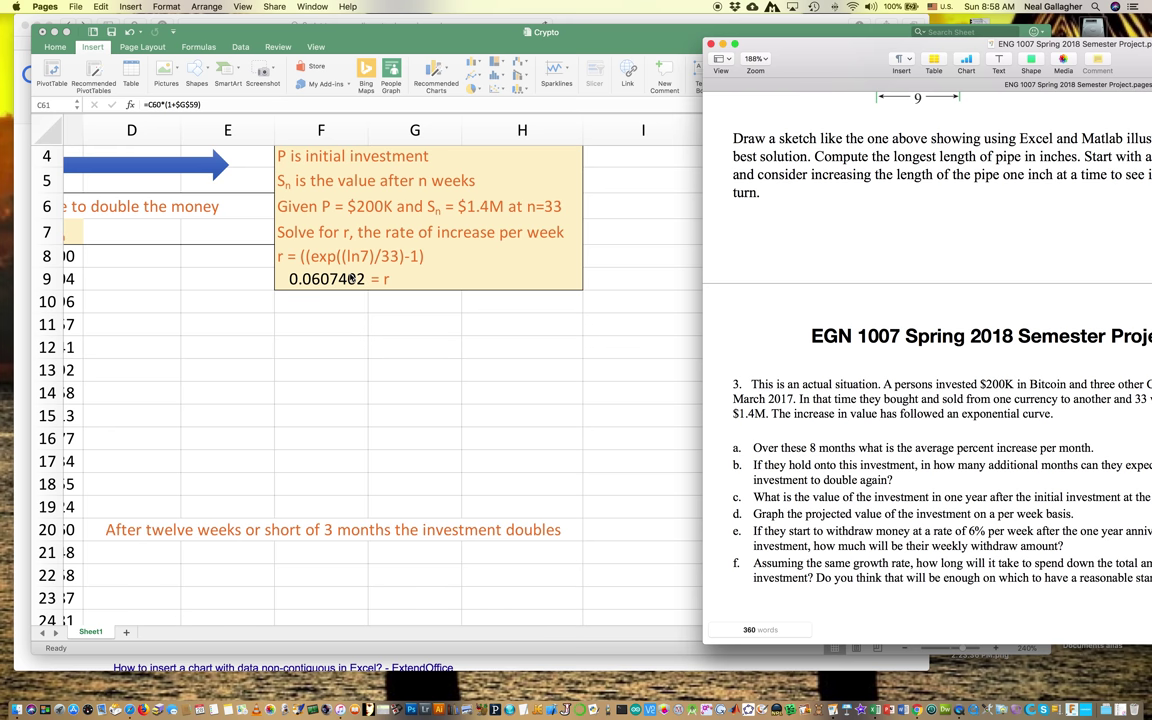
scroll(352, 279, "left", 2)
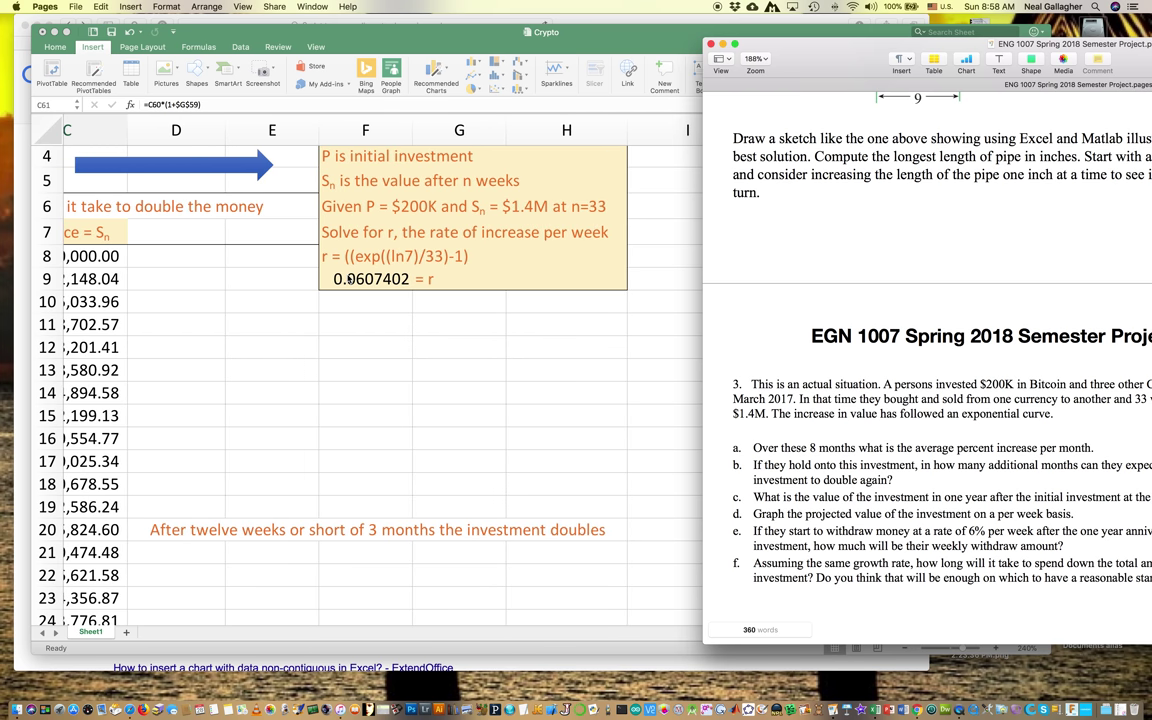
scroll(349, 279, "left", 5)
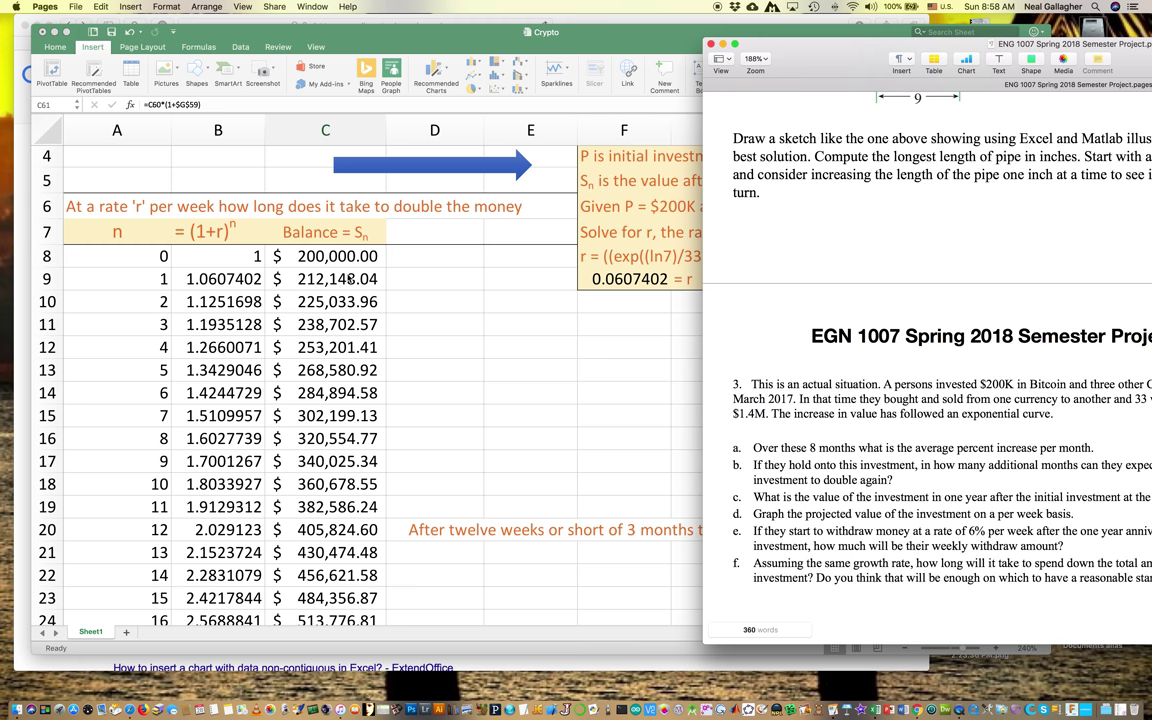
scroll(346, 340, "down", 3)
scroll(346, 338, "down", 8)
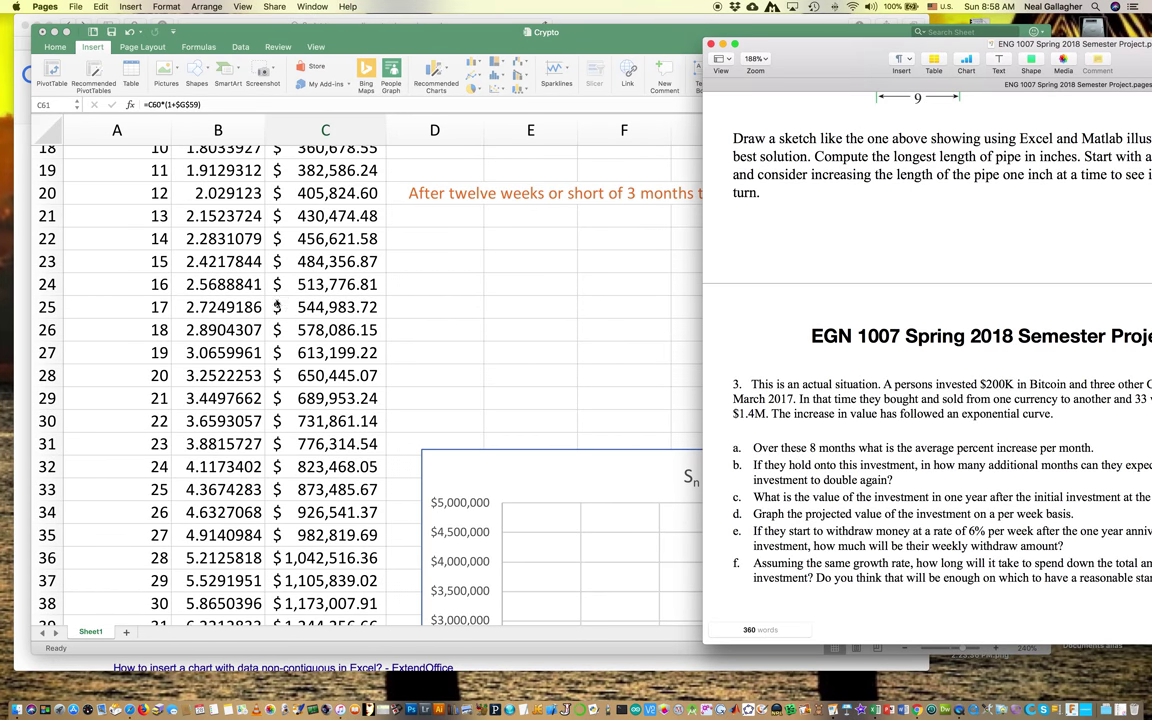
scroll(277, 304, "down", 4)
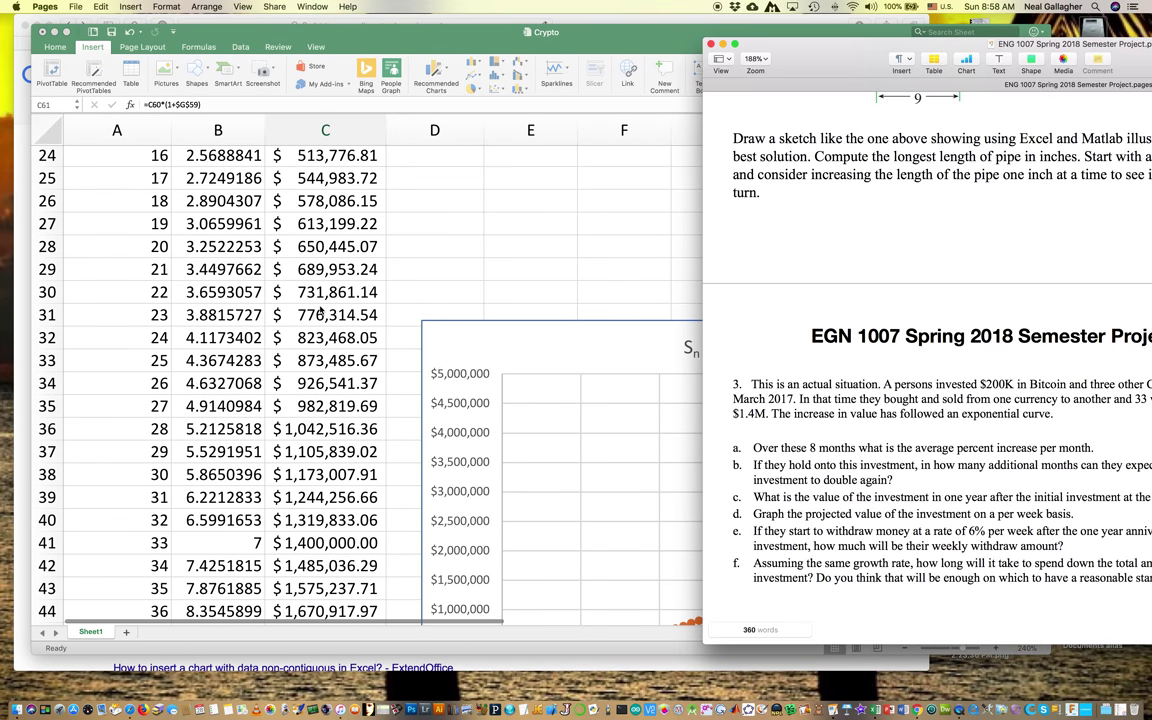
scroll(318, 314, "down", 3)
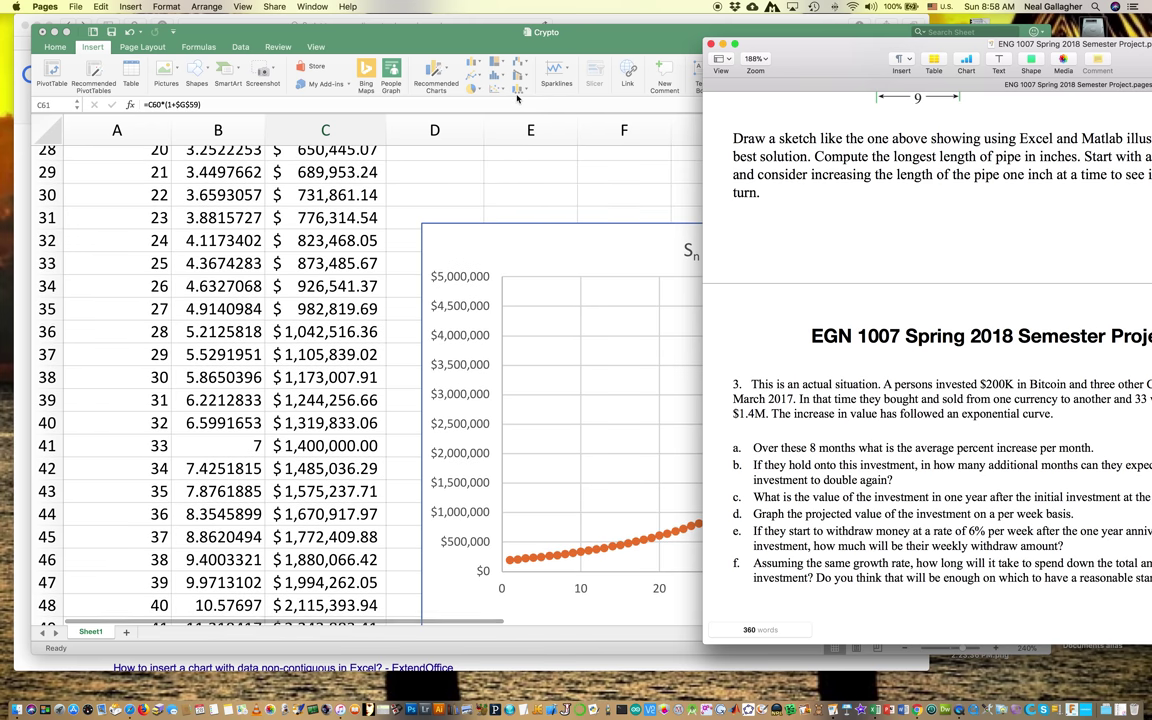
Move the Safari search window down out of the way and return to row 1's project title
left_click(552, 18)
left_click_drag(544, 13, 714, 698)
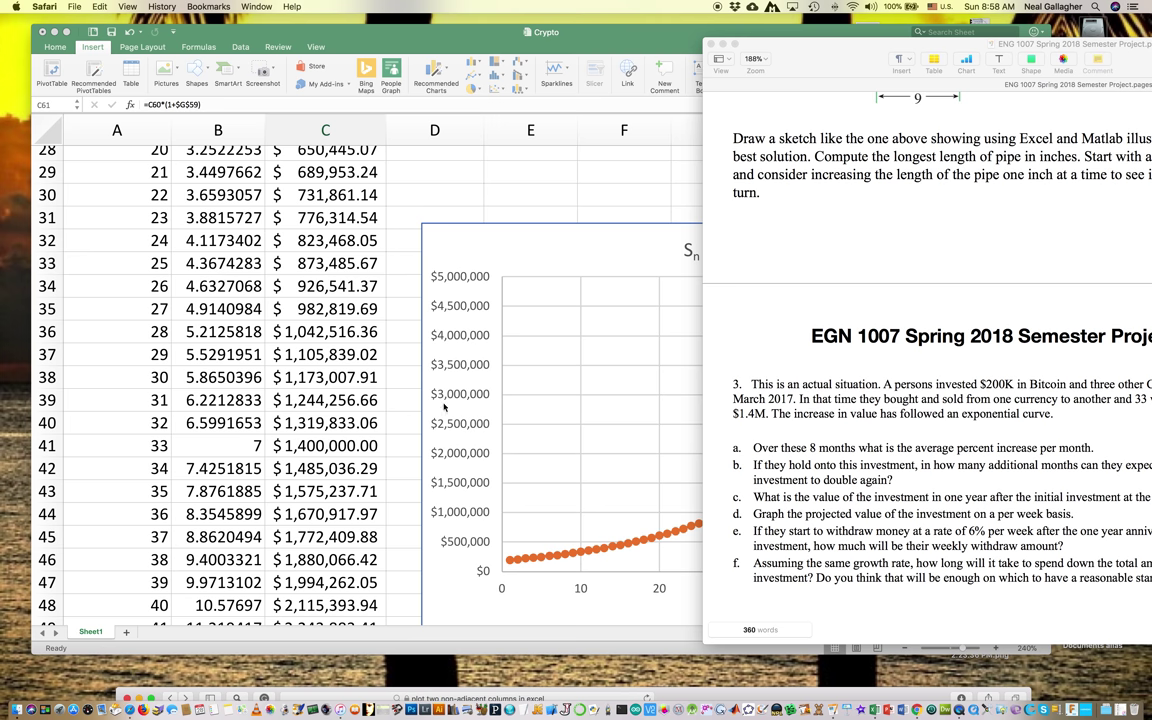
scroll(405, 390, "up", 10)
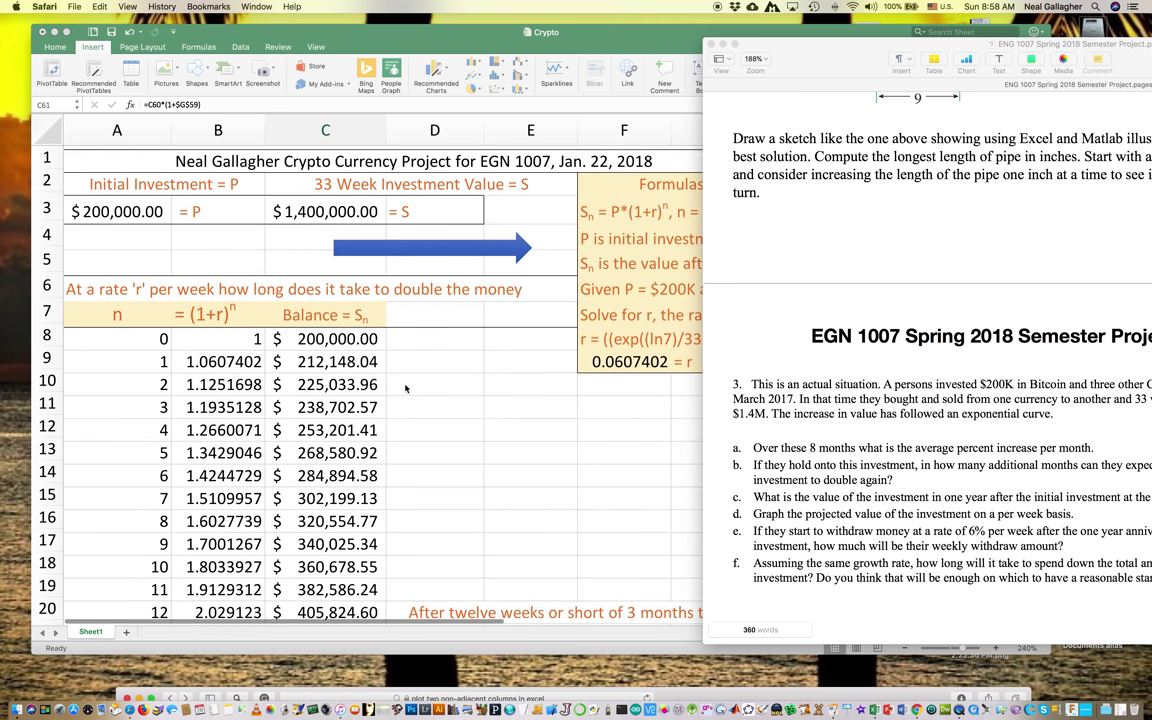